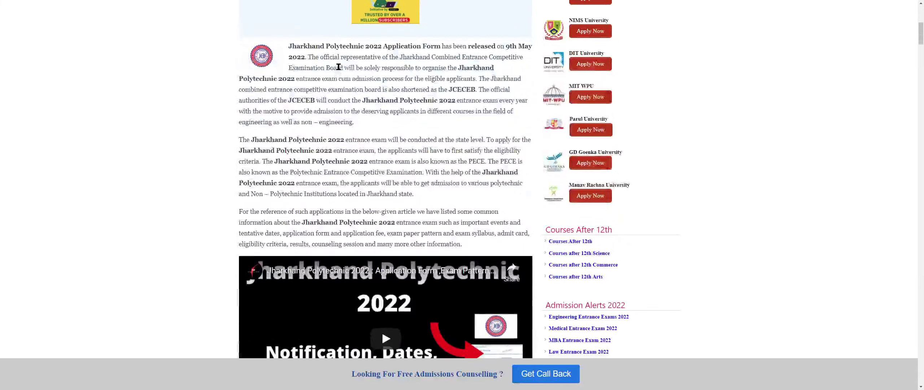
# - Read the Jharkhand Polytechnic 2022 article with the page enlarged, highlighting the notification and 'Application Form Released' notice
pyautogui.tripleClick(403, 90)
pyautogui.scroll(-10, 403, 93)
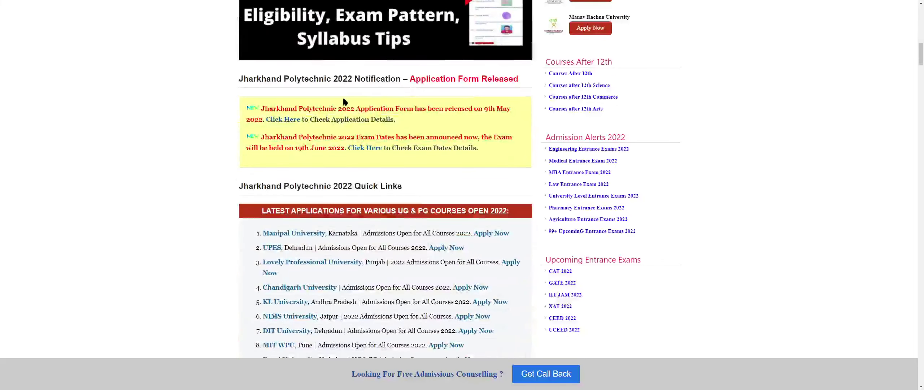
pyautogui.moveTo(365, 79); pyautogui.dragTo(417, 111)
pyautogui.click(434, 87)
pyautogui.doubleClick(429, 79)
pyautogui.click(478, 82)
pyautogui.hotkey('ctrl', '+')
pyautogui.hotkey('ctrl', '+')
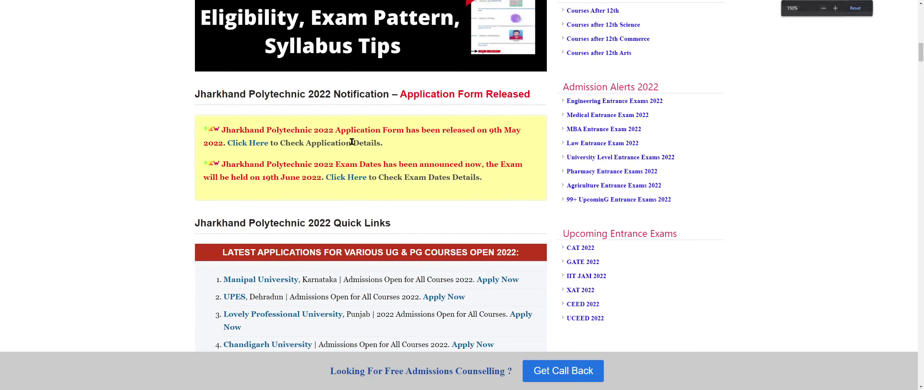
pyautogui.tripleClick(449, 119)
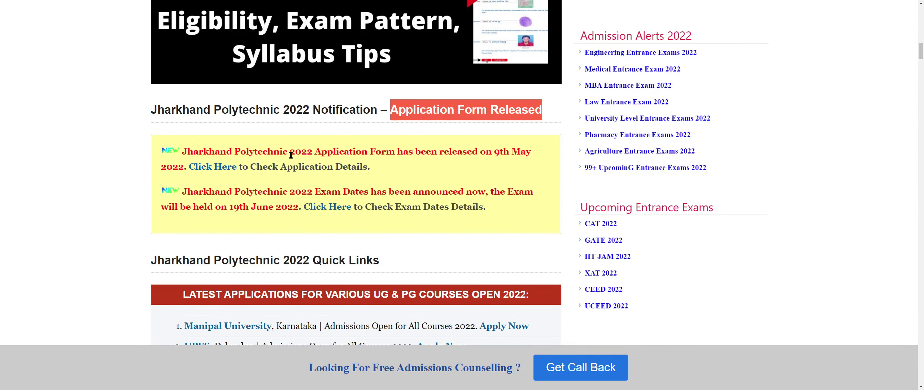
pyautogui.moveTo(288, 152); pyautogui.dragTo(449, 152)
pyautogui.click(450, 156)
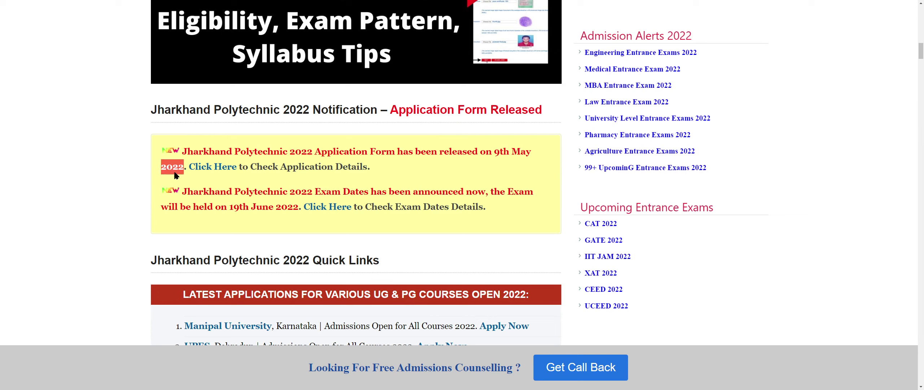
# - Follow the 'Check Application Details' link to the application form article and bring up the free counselling form
pyautogui.moveTo(254, 170); pyautogui.dragTo(340, 169)
pyautogui.click(340, 170)
pyautogui.click(207, 172)
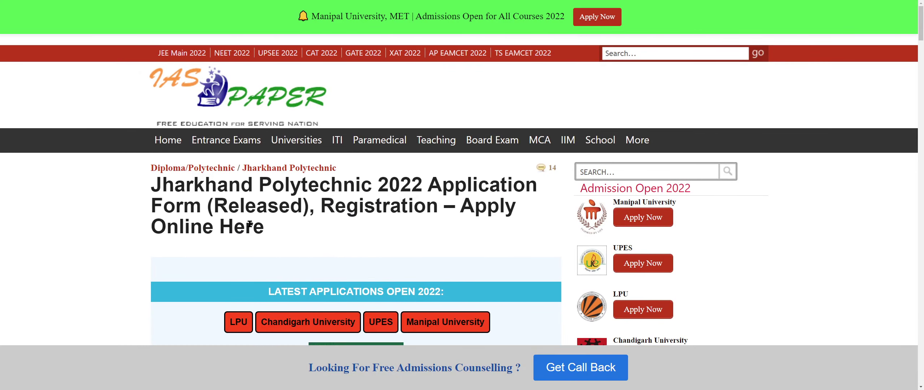
pyautogui.scroll(-10, 245, 218)
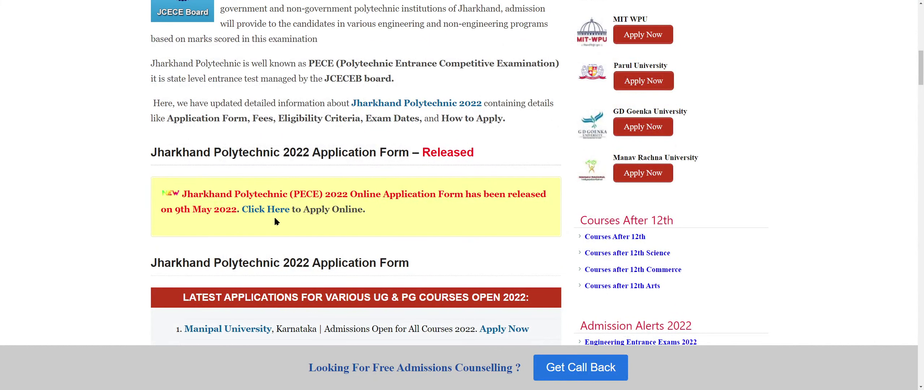
pyautogui.click(602, 377)
pyautogui.click(388, 122)
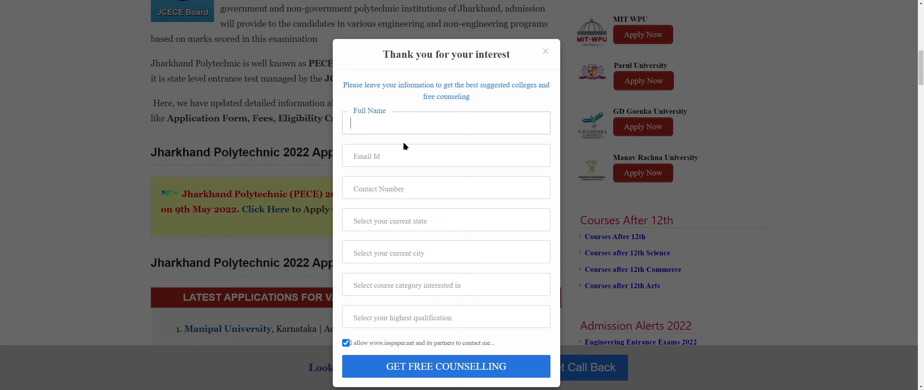
pyautogui.click(403, 155)
pyautogui.click(401, 186)
pyautogui.click(416, 217)
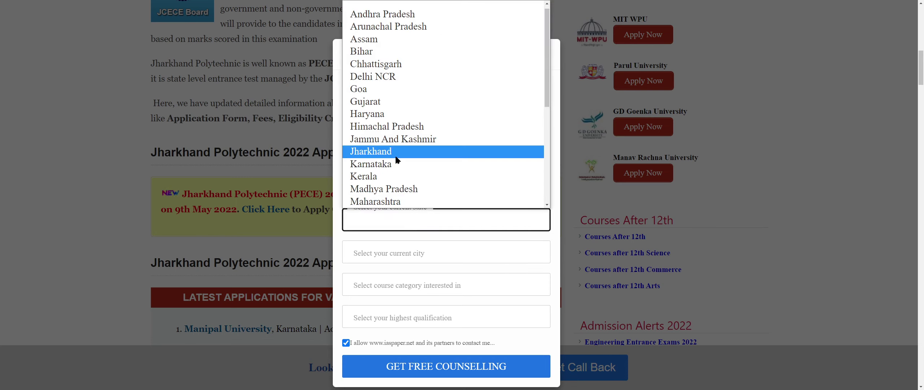
pyautogui.click(397, 152)
pyautogui.click(424, 249)
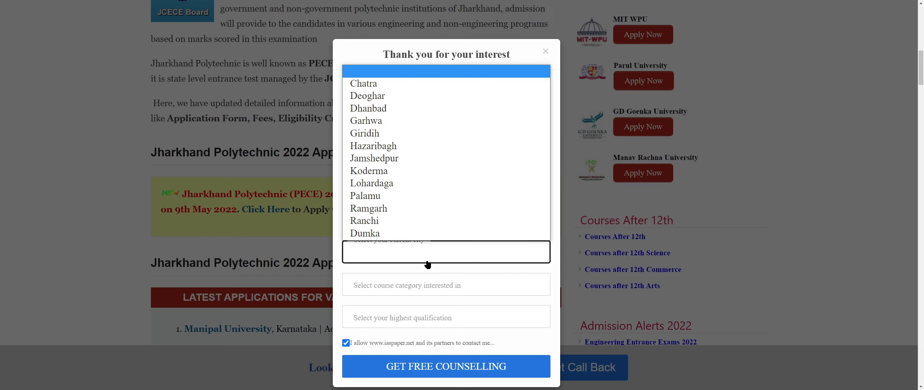
pyautogui.click(401, 176)
pyautogui.click(431, 285)
pyautogui.click(413, 150)
pyautogui.click(419, 319)
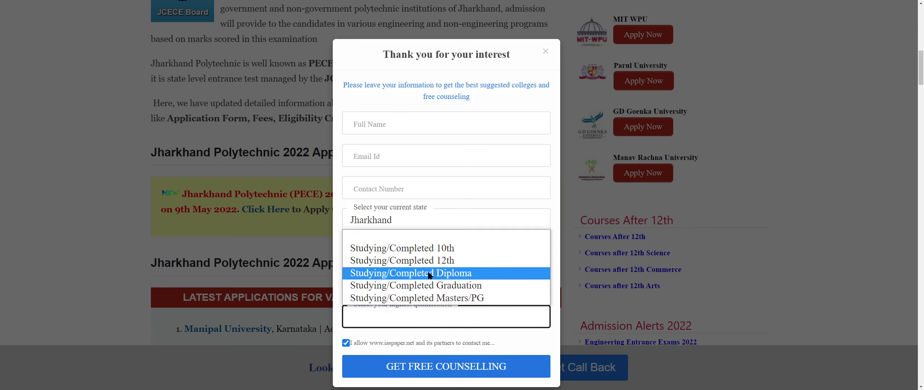
pyautogui.click(424, 261)
pyautogui.click(441, 368)
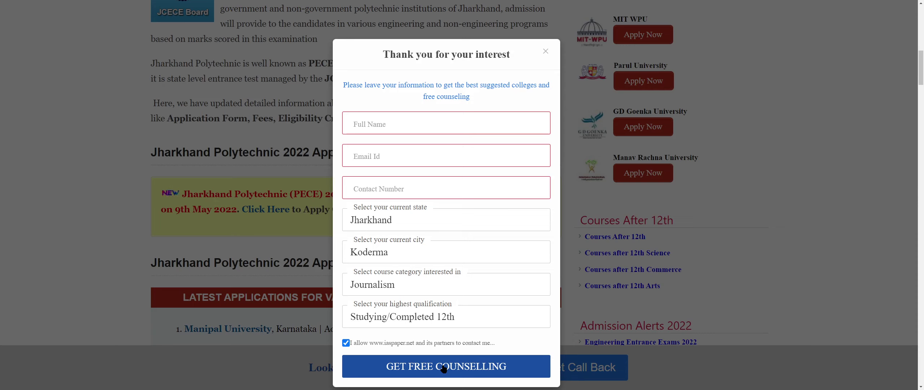
pyautogui.click(545, 52)
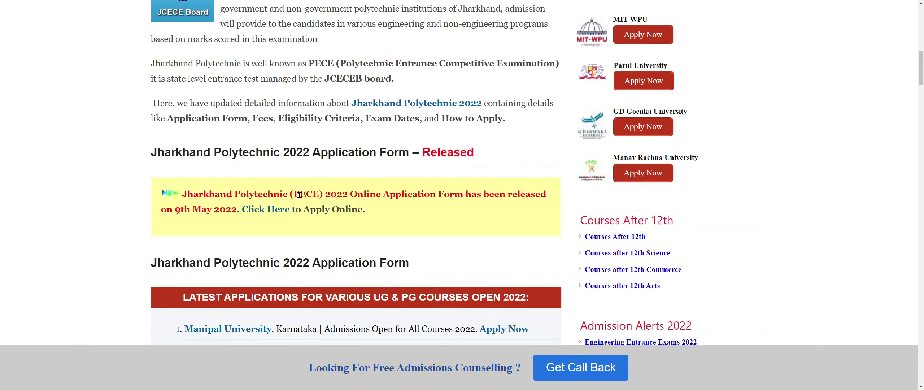
# - Open the official JCECEB PECE-2022 site from the online application notice and start a new registration
pyautogui.moveTo(300, 195); pyautogui.dragTo(417, 190)
pyautogui.click(280, 210)
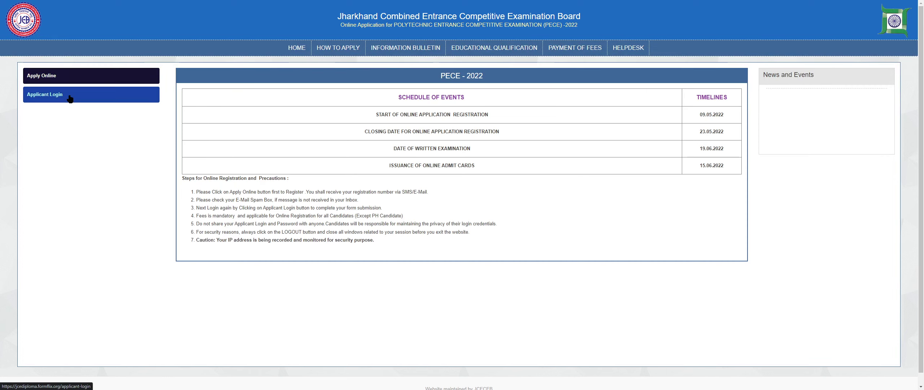
pyautogui.click(54, 75)
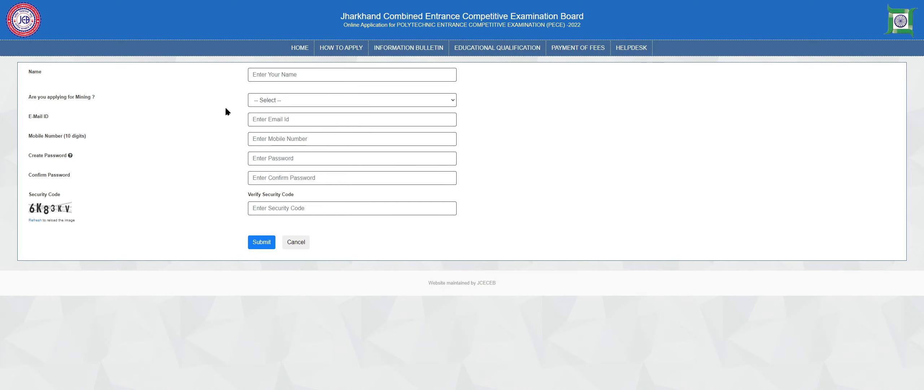
# - Enlarge the registration form and answer YES to 'Are you applying for Mining?'
pyautogui.hotkey('ctrl', '+')
pyautogui.hotkey('ctrl', '+')
pyautogui.hotkey('ctrl', '+')
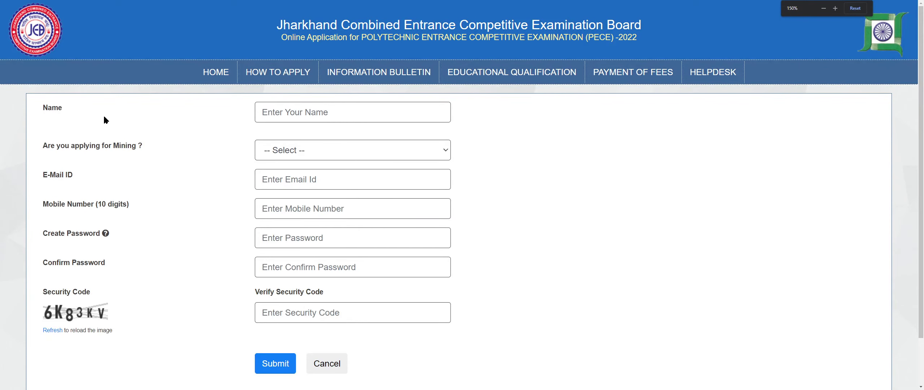
pyautogui.click(282, 115)
pyautogui.moveTo(33, 146); pyautogui.dragTo(118, 152)
pyautogui.click(140, 184)
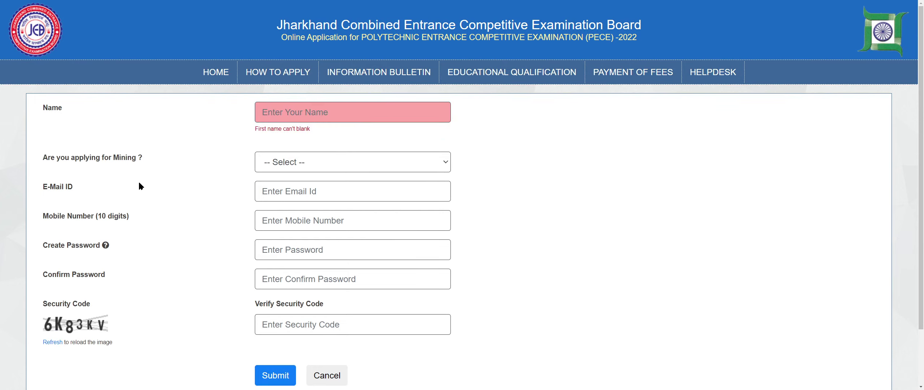
pyautogui.click(321, 169)
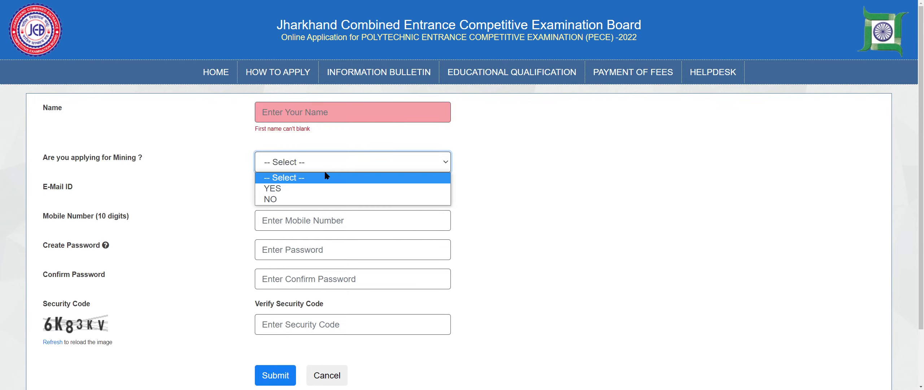
pyautogui.click(285, 185)
pyautogui.click(283, 161)
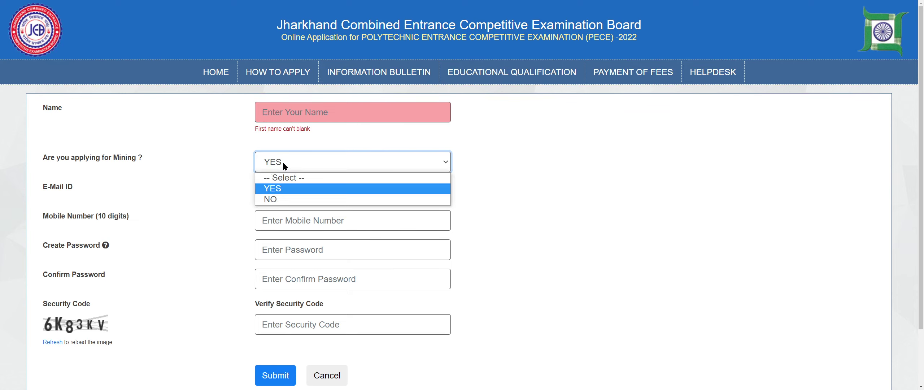
pyautogui.click(270, 199)
pyautogui.click(275, 163)
pyautogui.click(268, 188)
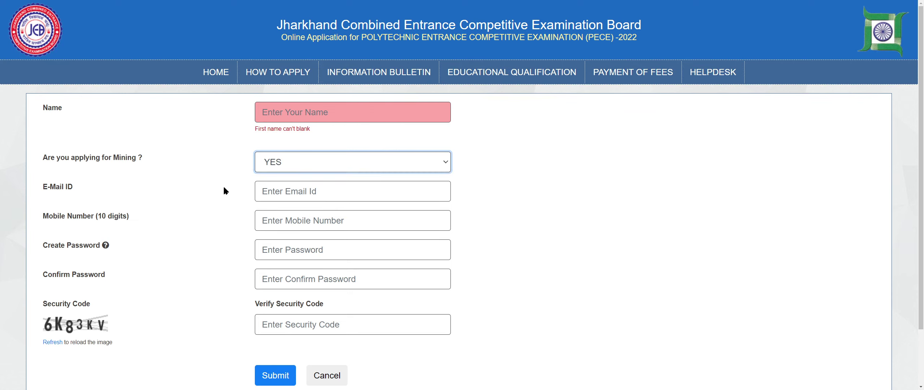
# - Pass through the E-Mail ID and mobile number fields, leaving them empty
pyautogui.moveTo(51, 186); pyautogui.dragTo(88, 185)
pyautogui.click(336, 192)
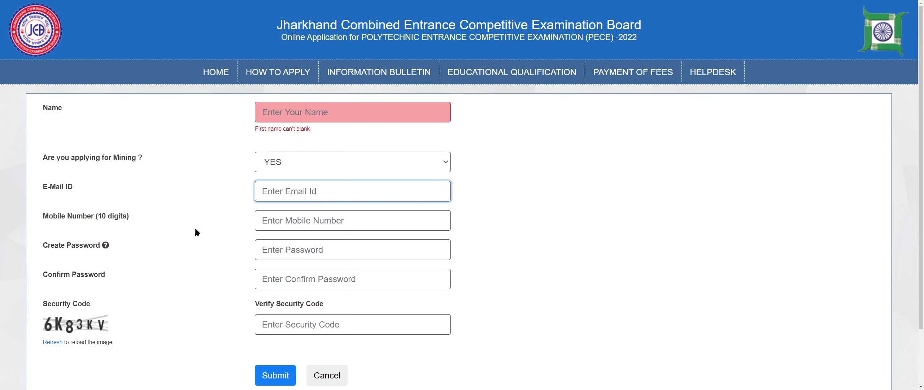
pyautogui.click(136, 228)
pyautogui.scroll(-2, 271, 228)
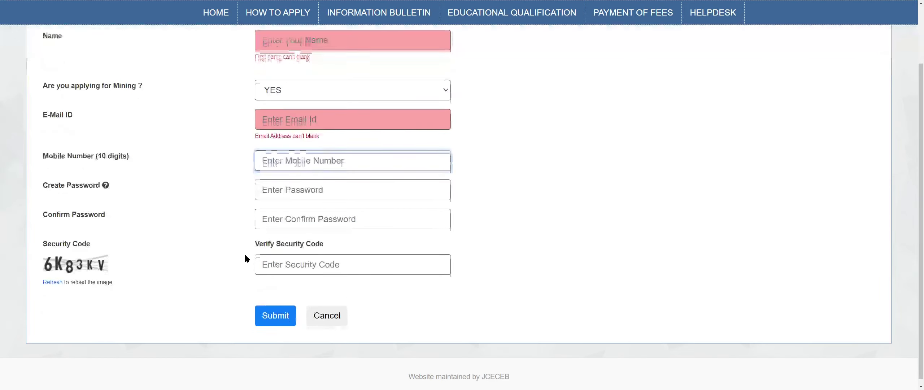
pyautogui.moveTo(53, 188); pyautogui.dragTo(274, 158)
# - Step through the create password, confirm password and security code fields without filling them
pyautogui.click(360, 200)
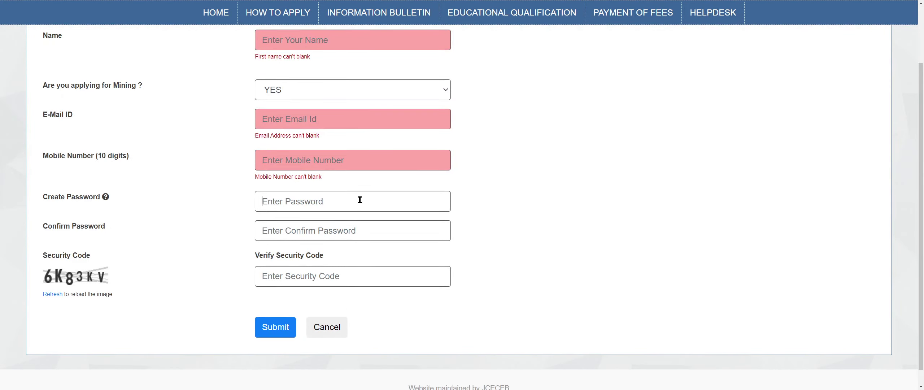
pyautogui.click(126, 221)
pyautogui.moveTo(53, 240); pyautogui.dragTo(208, 240)
pyautogui.click(295, 239)
pyautogui.click(195, 246)
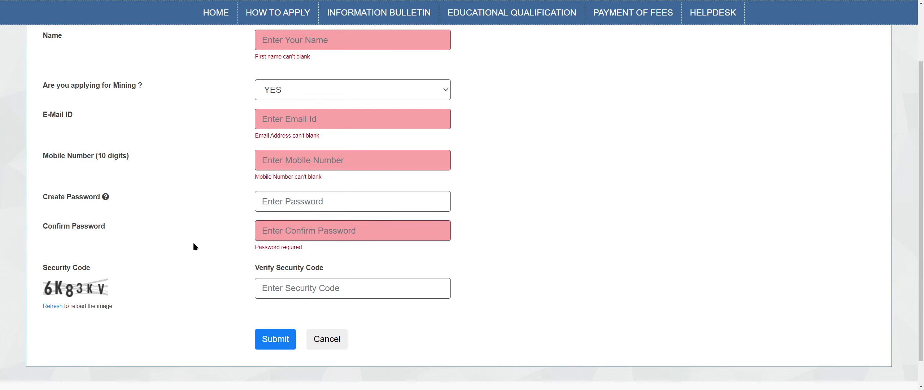
pyautogui.click(315, 210)
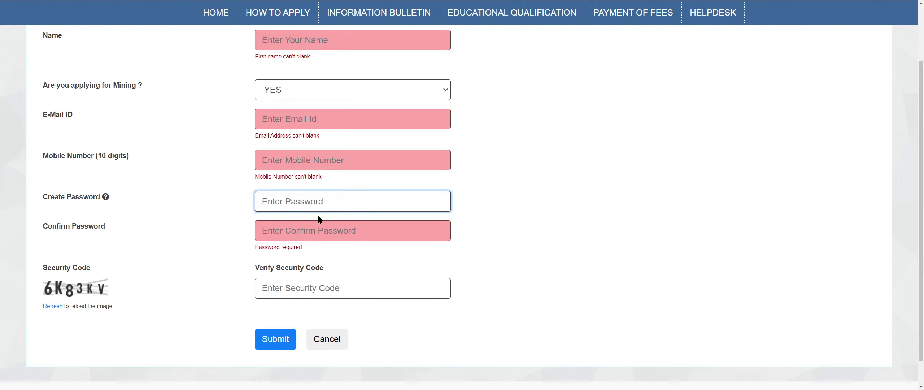
pyautogui.click(208, 236)
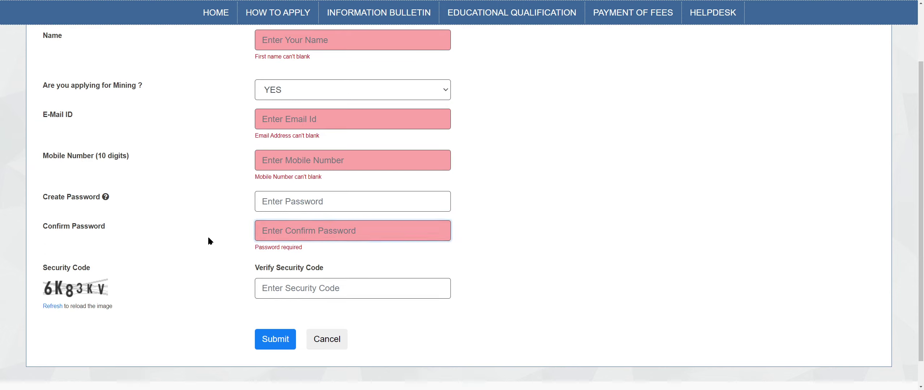
pyautogui.click(302, 280)
pyautogui.scroll(-1, 302, 280)
pyautogui.moveTo(74, 260)
pyautogui.mouseDown()
pyautogui.moveTo(62, 285)
pyautogui.moveTo(74, 266)
pyautogui.mouseUp()
pyautogui.click(297, 255)
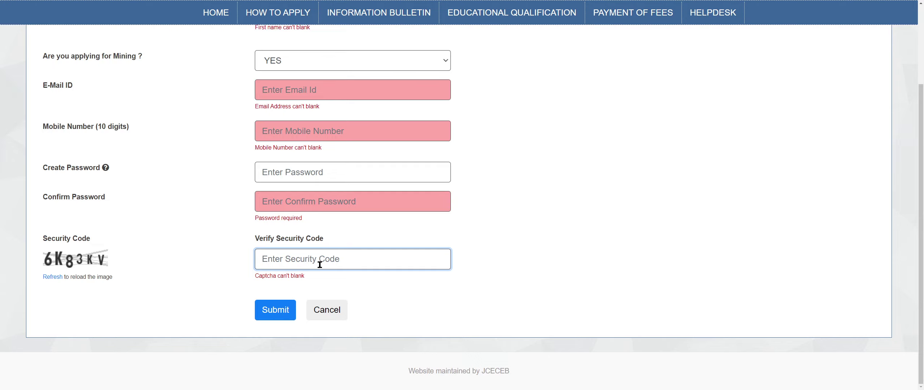
# - Submit the registration form and review its fields from Name to Security Code
pyautogui.click(277, 312)
pyautogui.scroll(3, 189, 271)
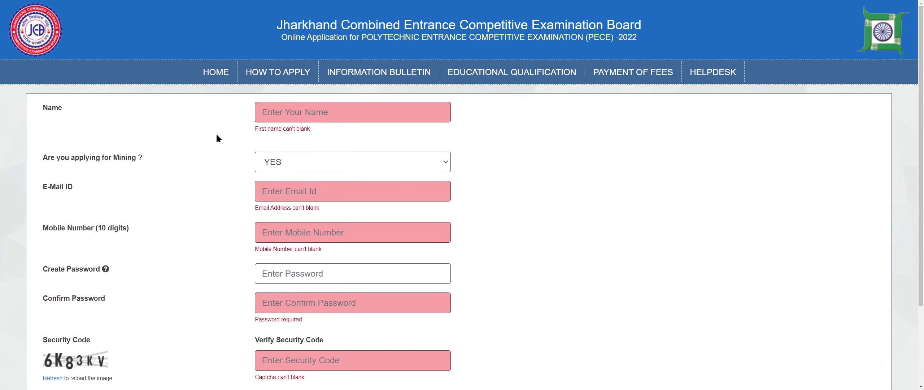
pyautogui.moveTo(218, 138); pyautogui.dragTo(234, 353)
pyautogui.click(198, 269)
pyautogui.scroll(-3, 199, 270)
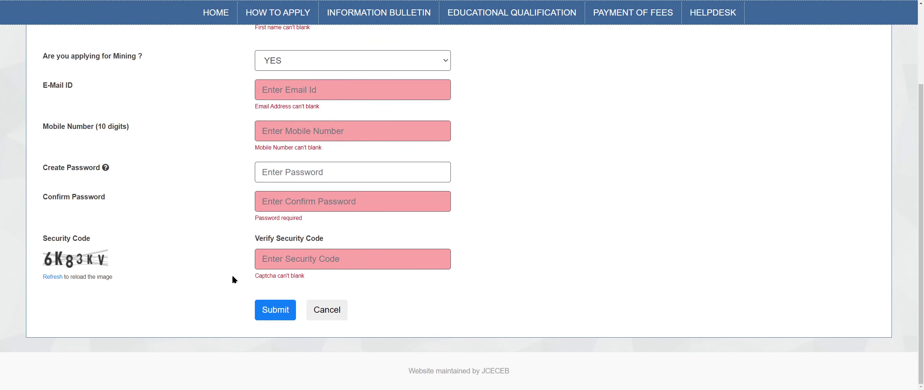
pyautogui.moveTo(350, 302); pyautogui.dragTo(130, 90)
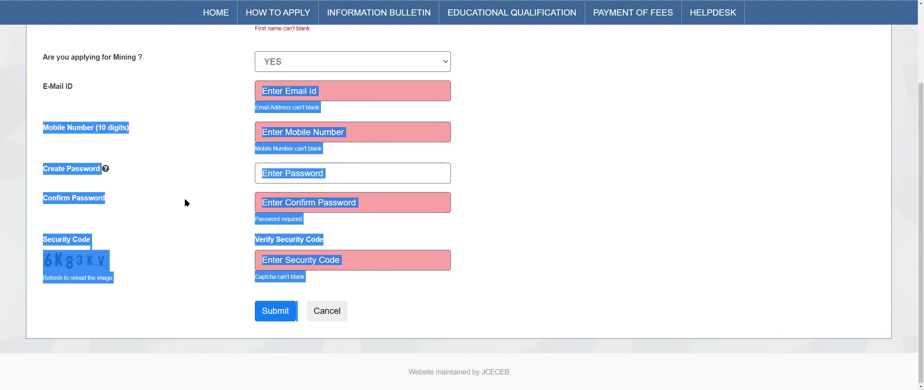
pyautogui.scroll(3, 184, 200)
pyautogui.moveTo(42, 90); pyautogui.dragTo(203, 319)
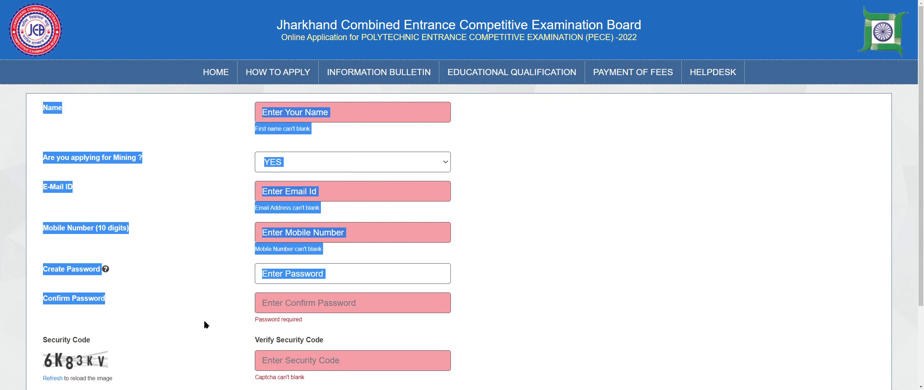
pyautogui.click(200, 259)
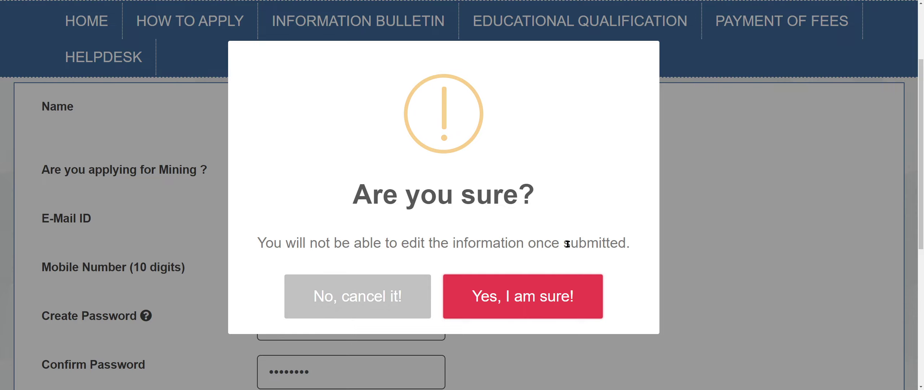
# - Confirm the submission with 'Yes, I am sure!'
pyautogui.click(546, 300)
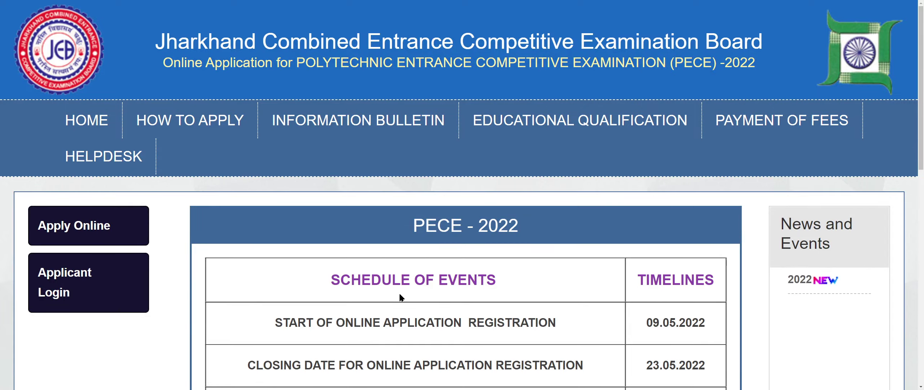
# - On the Applicant Login page, enter the registration number, password and the displayed security code
pyautogui.scroll(-5, 399, 293)
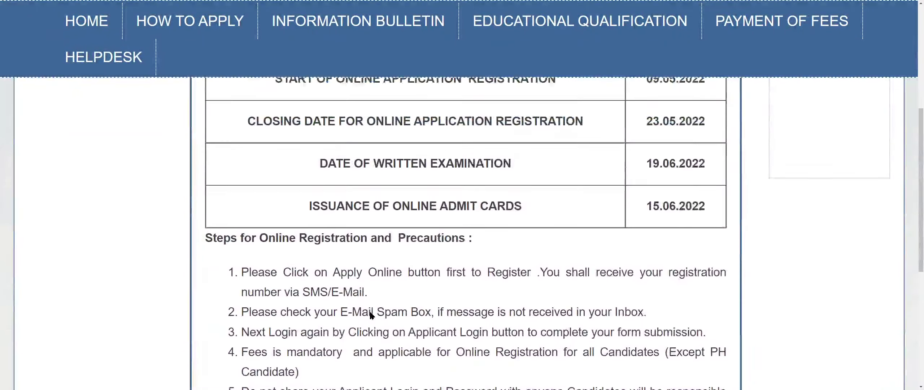
pyautogui.scroll(5, 305, 194)
pyautogui.hotkey('ctrl', '-')
pyautogui.hotkey('ctrl', '-')
pyautogui.hotkey('ctrl', '-')
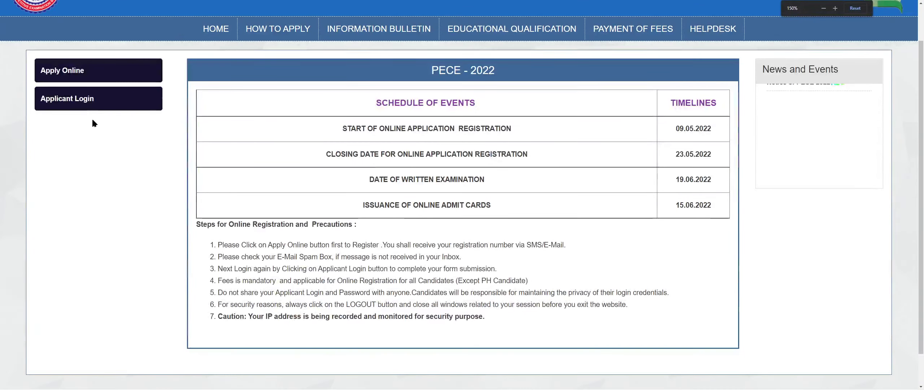
pyautogui.click(99, 111)
pyautogui.click(205, 113)
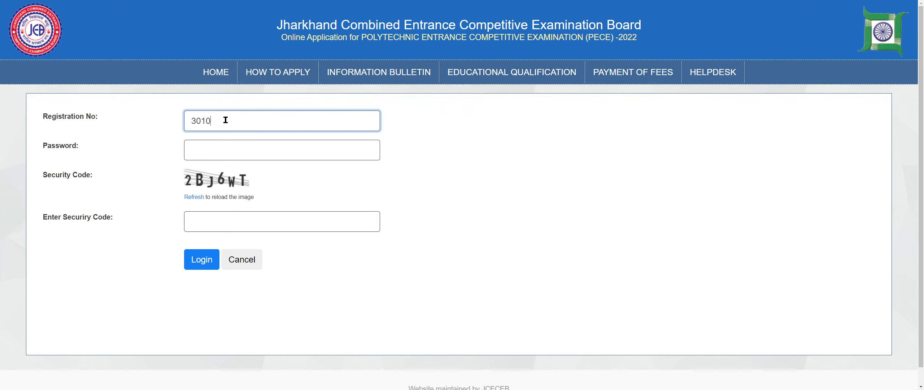
pyautogui.click(213, 149)
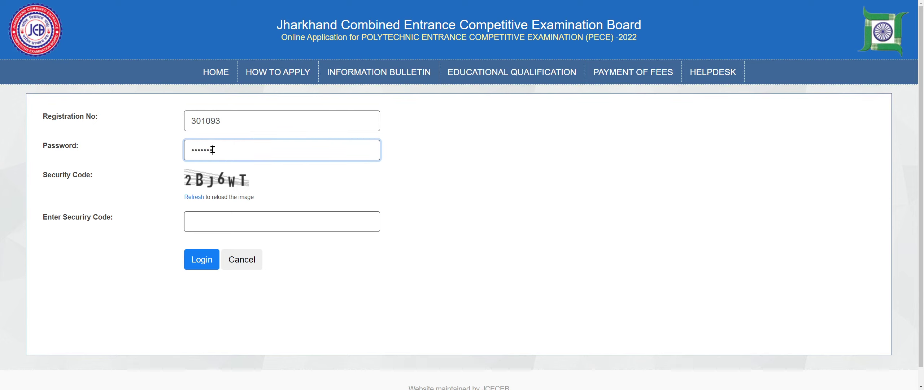
pyautogui.click(235, 229)
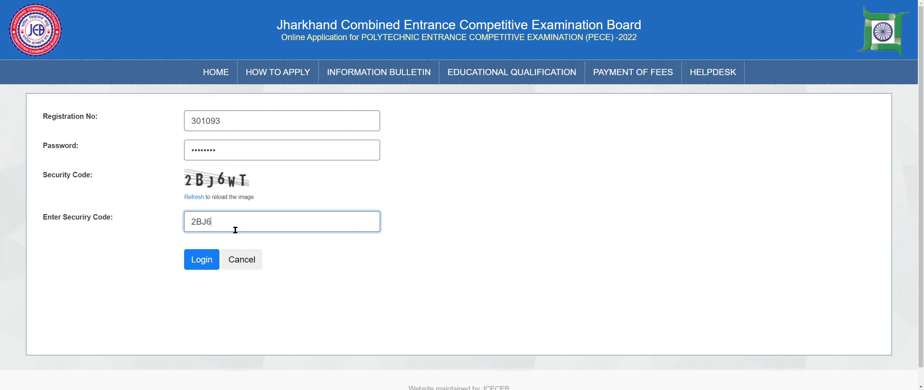
# - Log in and move past the father's and mother's name fields on Personal Details
pyautogui.click(214, 259)
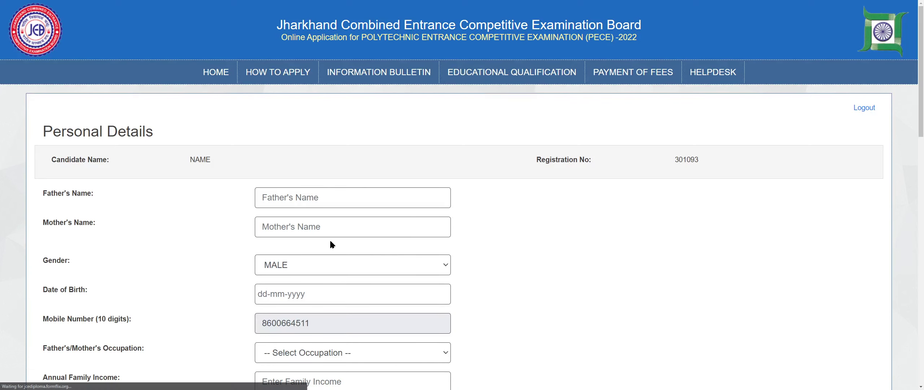
pyautogui.scroll(-10, 580, 214)
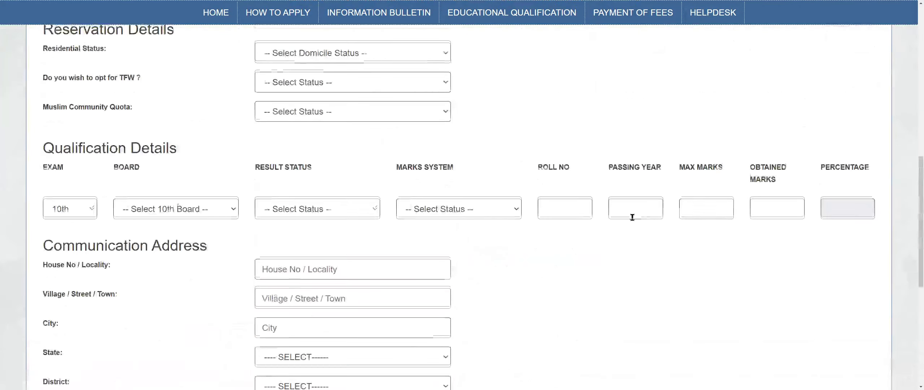
pyautogui.scroll(8, 635, 213)
pyautogui.scroll(3, 599, 248)
pyautogui.scroll(-3, 541, 256)
pyautogui.scroll(3, 361, 249)
pyautogui.moveTo(72, 194); pyautogui.dragTo(93, 195)
pyautogui.click(312, 202)
pyautogui.click(282, 228)
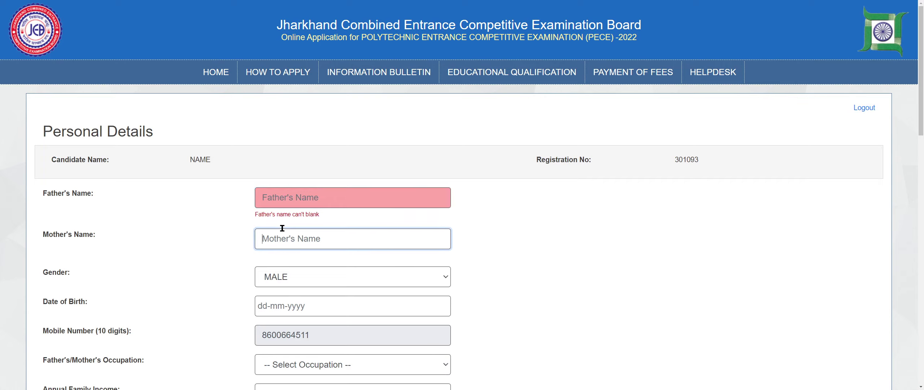
pyautogui.scroll(-2, 291, 230)
pyautogui.scroll(-2, 217, 221)
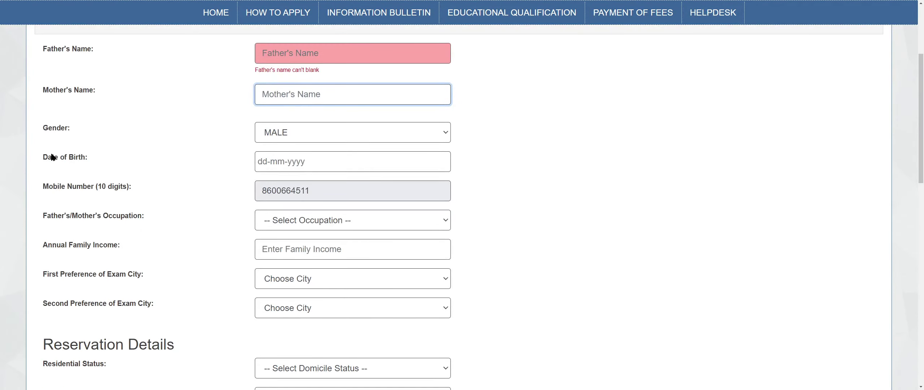
# - Look over date of birth and mobile questions, then set parent's occupation to Agriculture
pyautogui.tripleClick(132, 165)
pyautogui.click(132, 166)
pyautogui.tripleClick(105, 204)
pyautogui.click(171, 205)
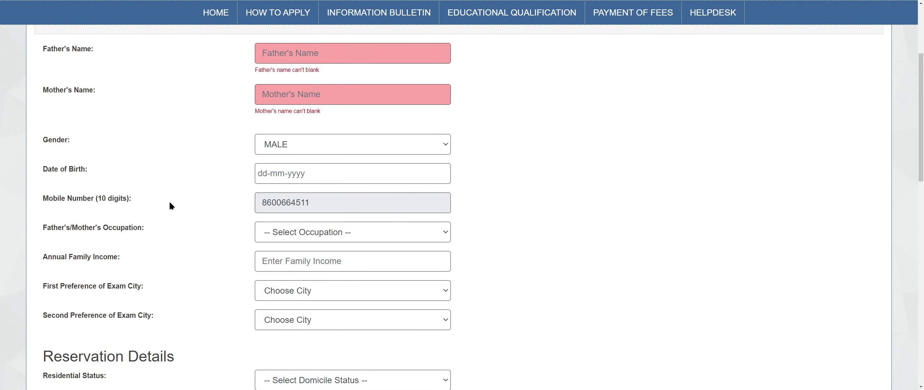
pyautogui.scroll(-4, 260, 237)
pyautogui.tripleClick(54, 84)
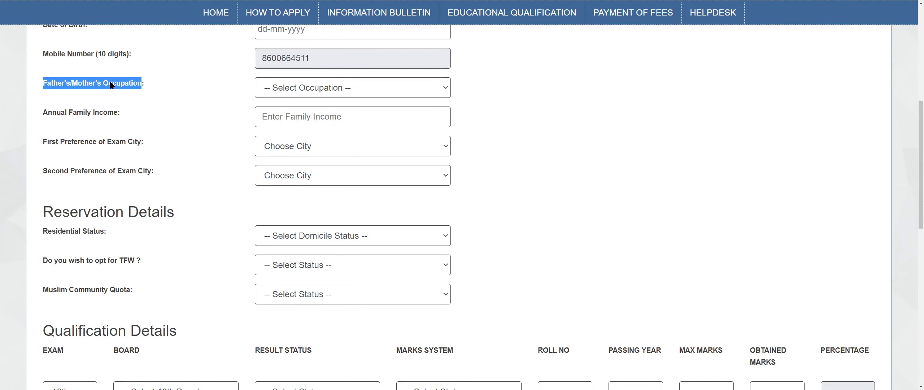
pyautogui.click(166, 98)
pyautogui.click(298, 87)
pyautogui.click(305, 114)
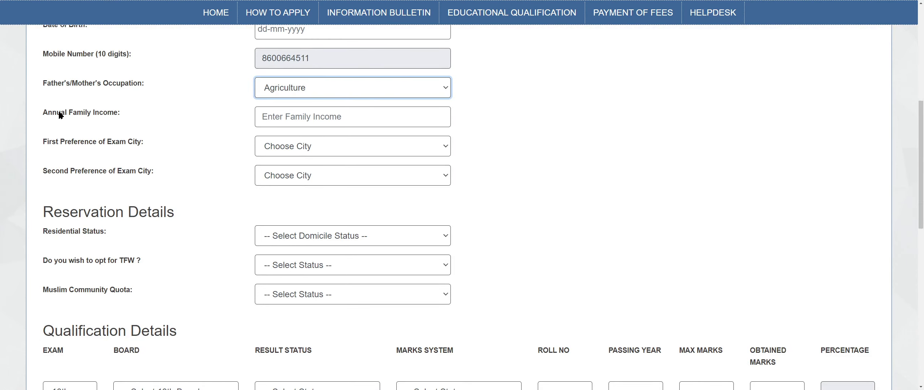
# - Leave family income blank and choose BOKARO as the first exam city preference
pyautogui.moveTo(61, 115); pyautogui.dragTo(122, 114)
pyautogui.click(266, 116)
pyautogui.click(78, 141)
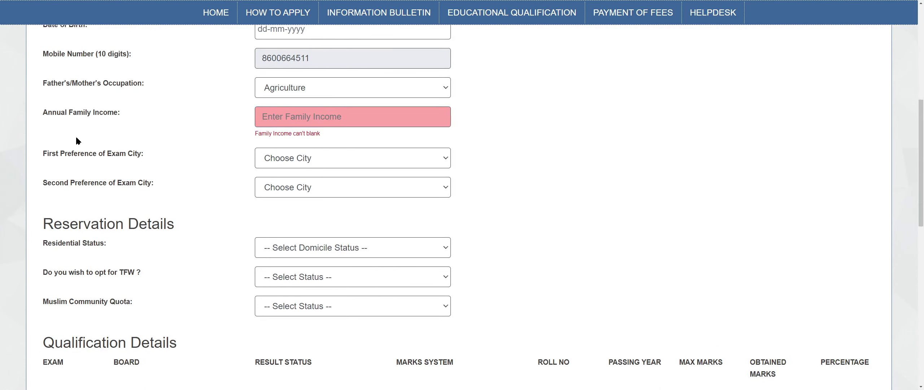
pyautogui.moveTo(76, 141); pyautogui.dragTo(206, 154)
pyautogui.press('space')
pyautogui.press('Down')
pyautogui.press('Return')
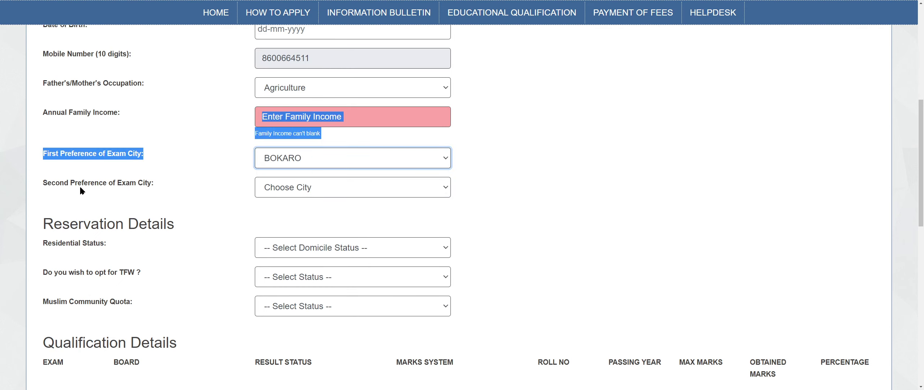
pyautogui.moveTo(82, 185); pyautogui.dragTo(43, 183)
pyautogui.click(172, 192)
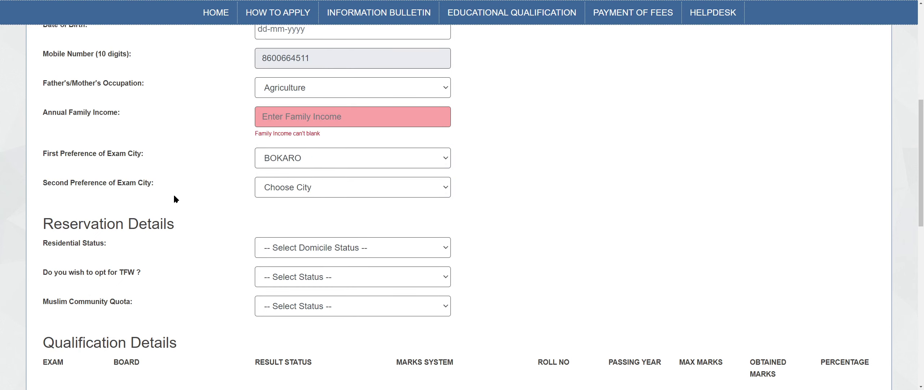
# - Set residential status to Permanent Resident of Jharkhand State and keep category UR
pyautogui.click(307, 196)
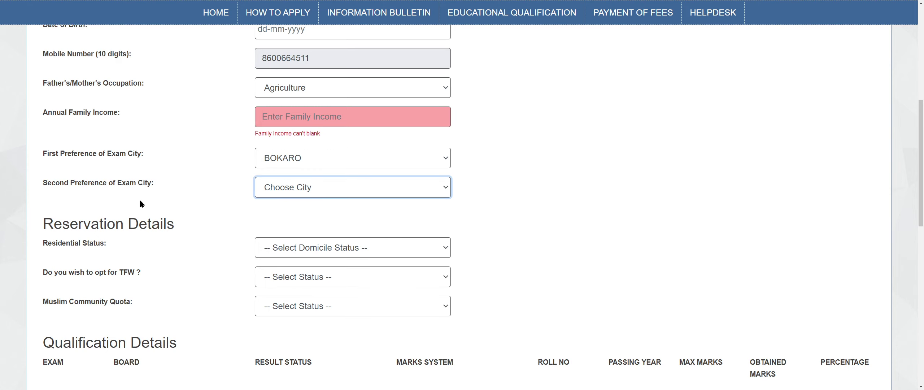
pyautogui.scroll(-4, 173, 200)
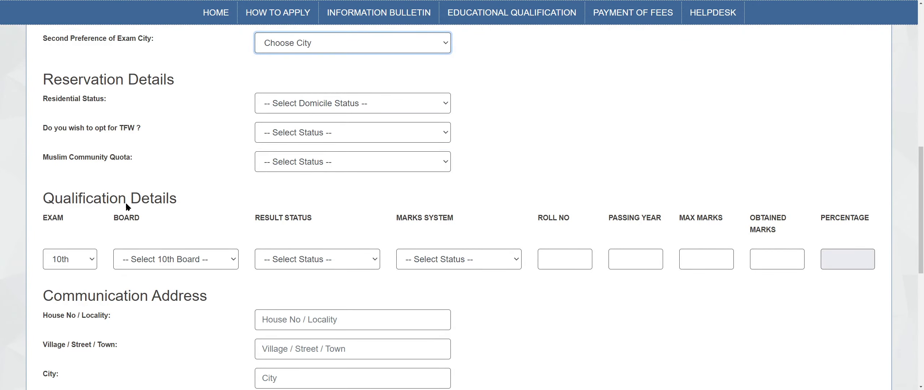
pyautogui.doubleClick(68, 104)
pyautogui.click(100, 133)
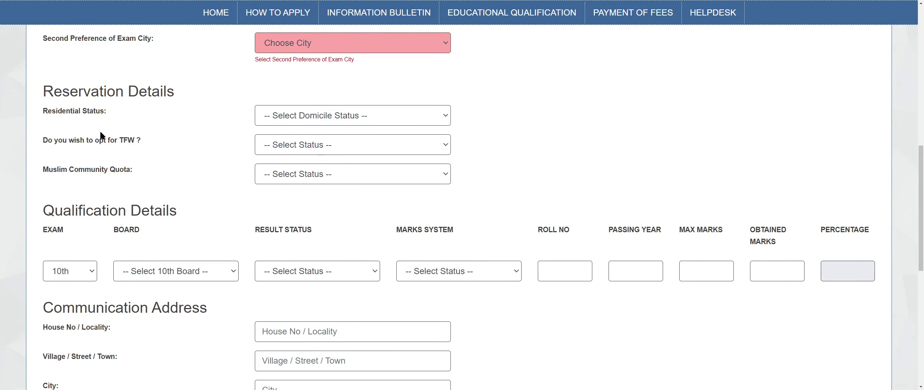
pyautogui.click(398, 115)
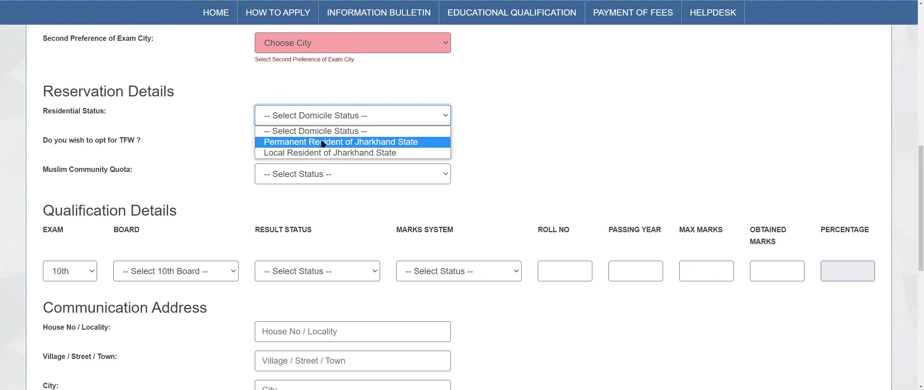
pyautogui.click(361, 127)
pyautogui.tripleClick(108, 140)
pyautogui.click(328, 144)
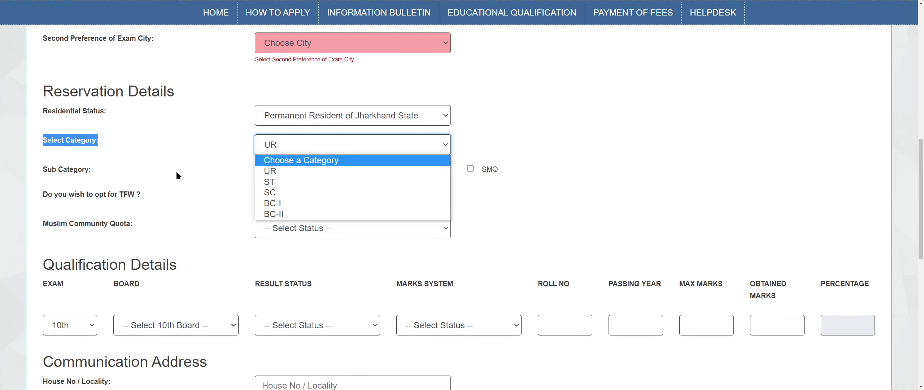
pyautogui.click(291, 172)
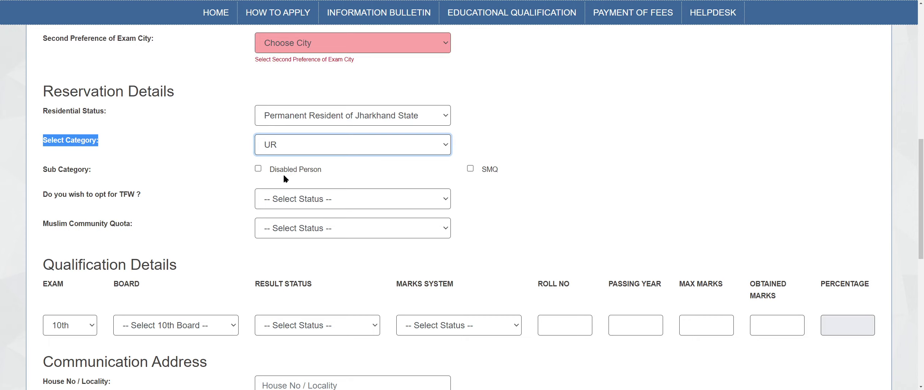
# - Choose YES for TFW and set Muslim Community Quota to NO
pyautogui.click(139, 176)
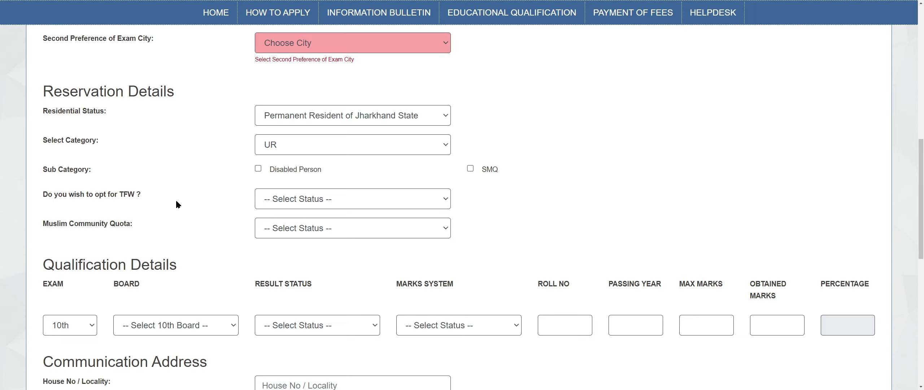
pyautogui.click(328, 199)
pyautogui.click(300, 225)
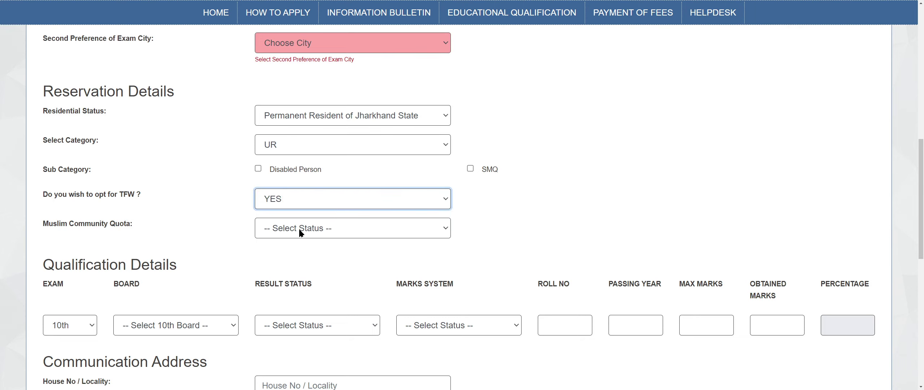
pyautogui.moveTo(42, 224); pyautogui.dragTo(141, 226)
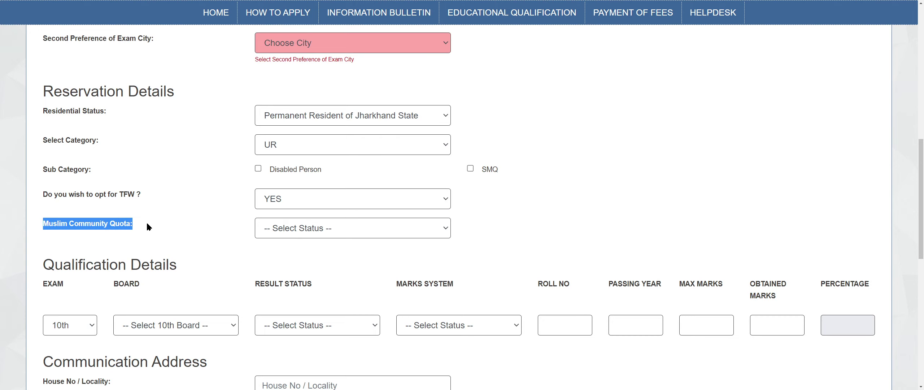
pyautogui.click(314, 228)
pyautogui.click(311, 254)
pyautogui.click(301, 233)
pyautogui.click(293, 265)
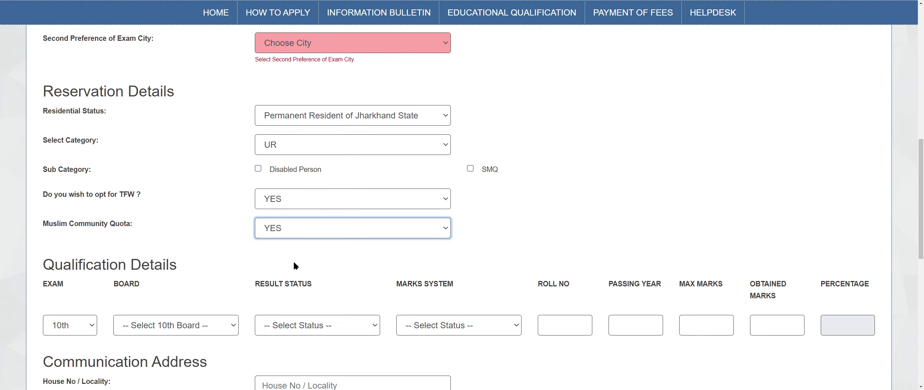
pyautogui.scroll(-2, 180, 234)
# - Review the Qualification Details section and keep 10th as the exam level
pyautogui.tripleClick(134, 192)
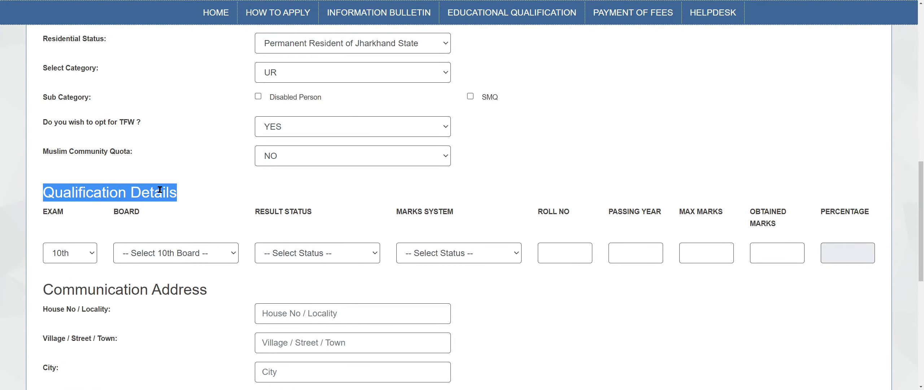
pyautogui.scroll(-6, 174, 195)
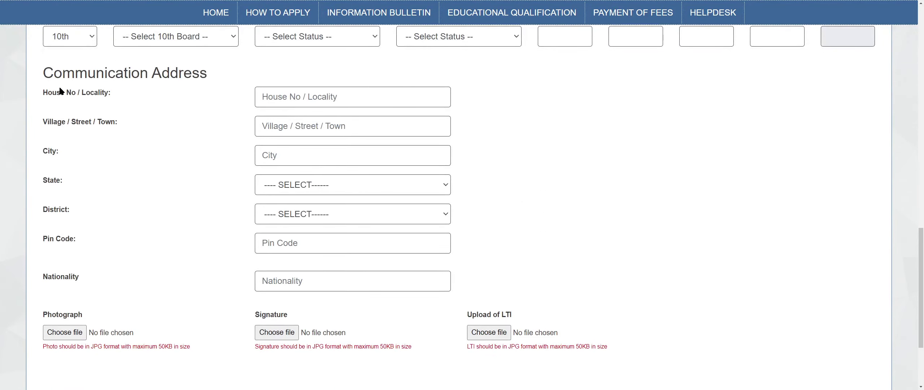
pyautogui.tripleClick(61, 93)
pyautogui.scroll(4, 181, 249)
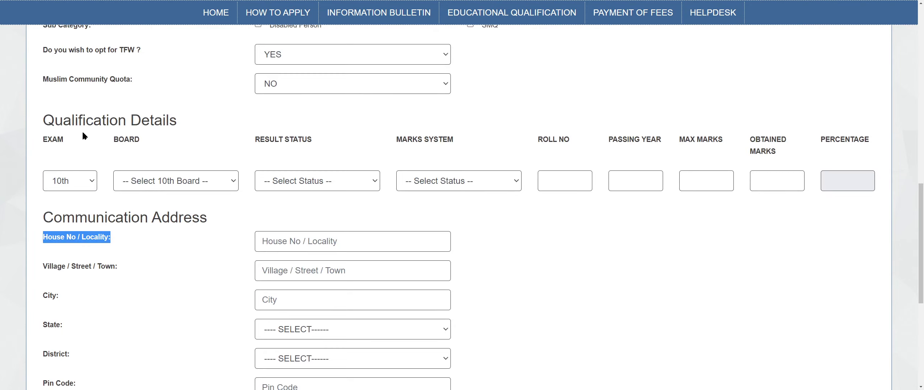
pyautogui.moveTo(43, 121); pyautogui.dragTo(177, 121)
pyautogui.click(94, 233)
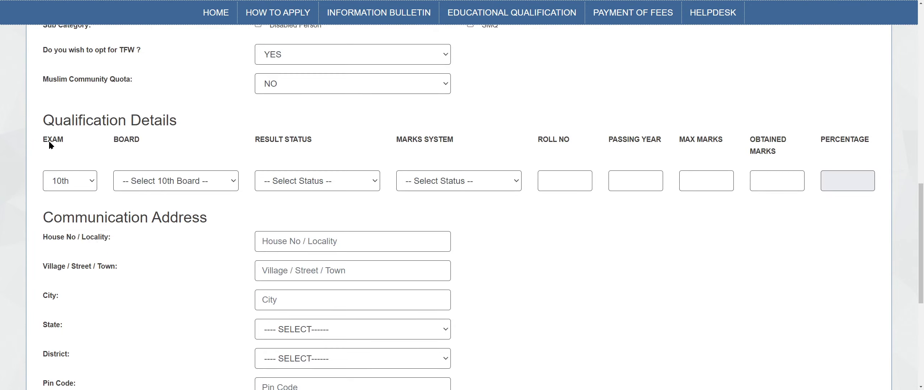
pyautogui.click(75, 173)
pyautogui.click(80, 193)
# - Choose the secondary education board for the 10th qualification row
pyautogui.click(155, 182)
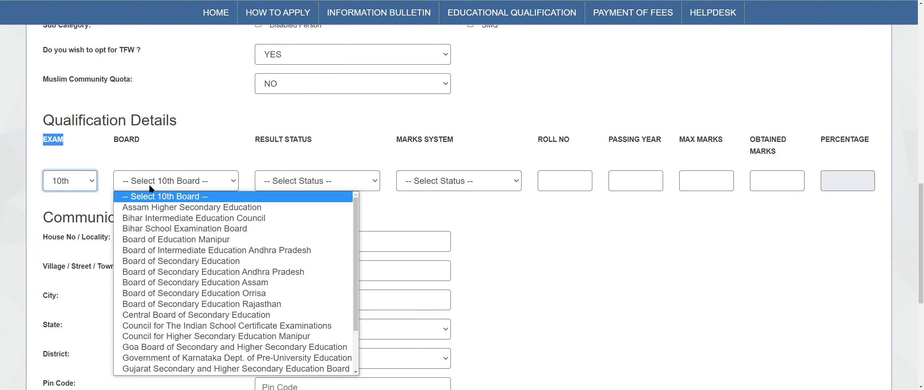
pyautogui.click(202, 271)
pyautogui.tripleClick(264, 182)
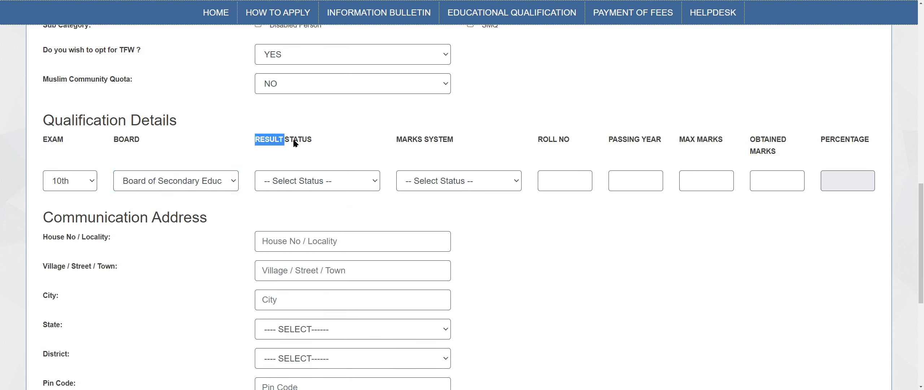
pyautogui.doubleClick(140, 163)
pyautogui.click(164, 197)
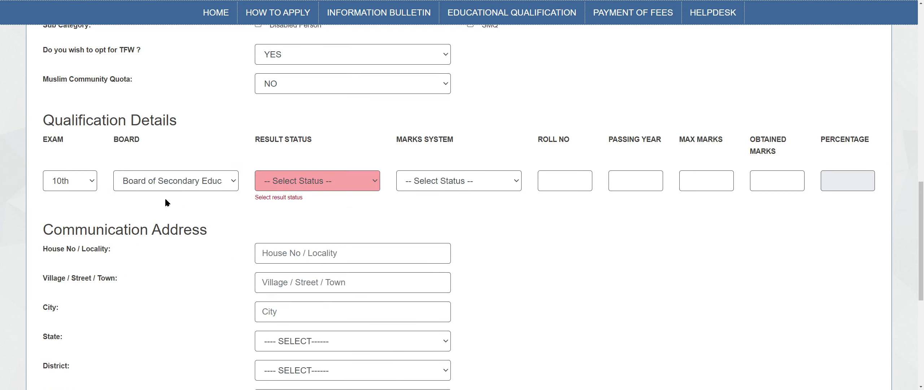
pyautogui.click(166, 187)
pyautogui.click(167, 188)
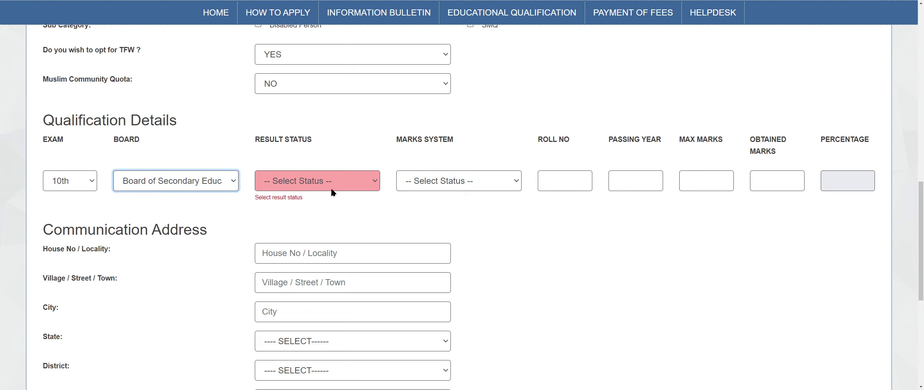
# - Set the 10th Result Status to Passed and Marks System to Percentage
pyautogui.tripleClick(271, 140)
pyautogui.click(312, 155)
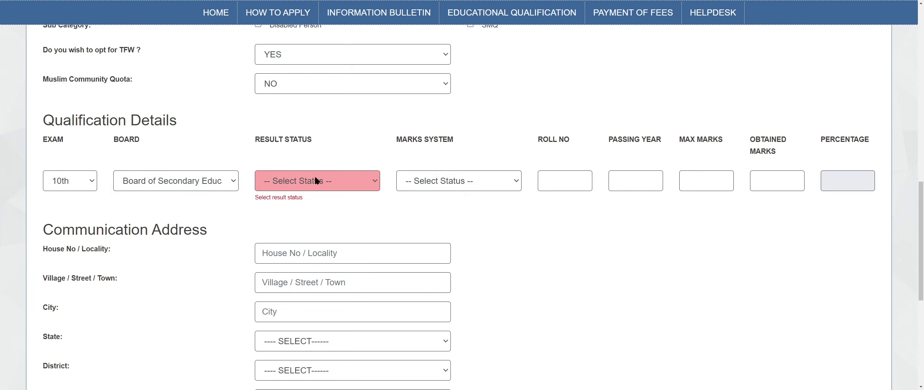
pyautogui.click(320, 183)
pyautogui.click(327, 207)
pyautogui.moveTo(397, 140); pyautogui.dragTo(472, 151)
pyautogui.click(462, 181)
pyautogui.click(451, 207)
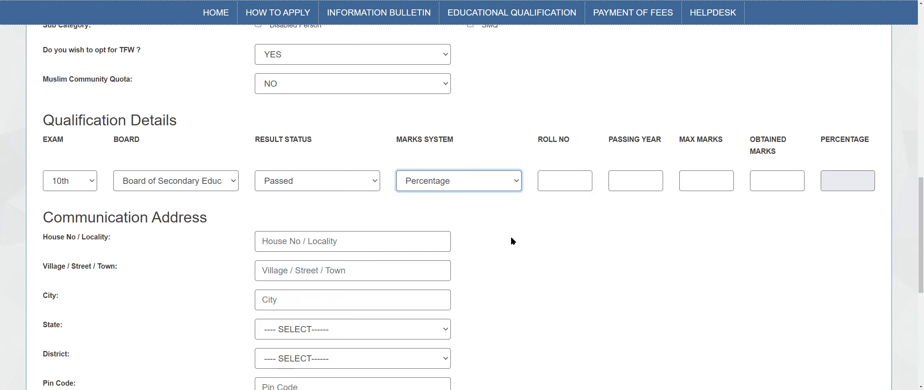
# - Enter the roll number, passing year 2010, max marks 500 and obtained 377, giving 75.40 percentage
pyautogui.moveTo(540, 143); pyautogui.dragTo(565, 153)
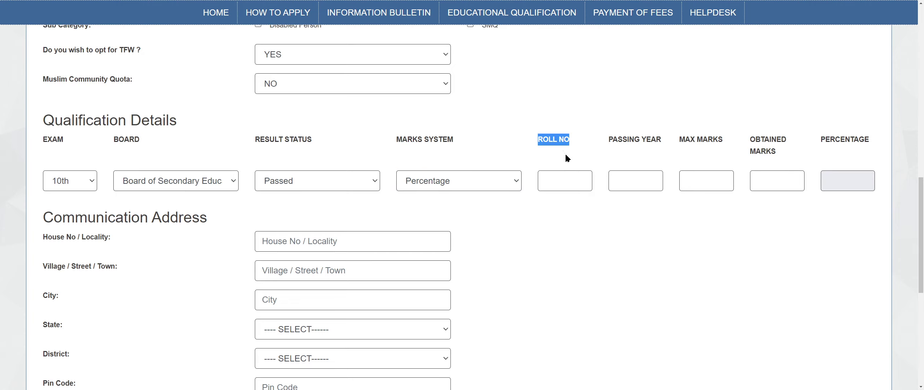
pyautogui.click(565, 189)
pyautogui.write('24')
pyautogui.scroll(2, 607, 167)
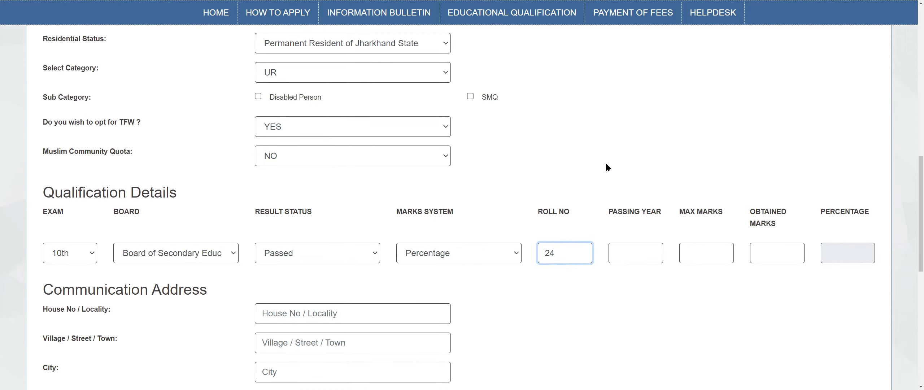
pyautogui.click(637, 250)
pyautogui.write('2010')
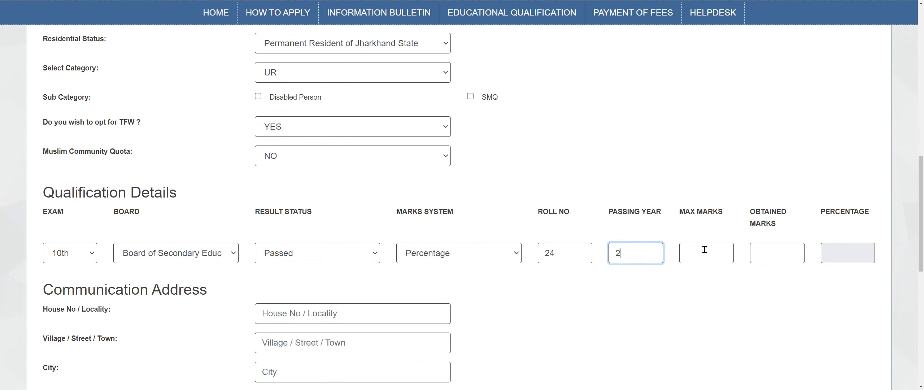
pyautogui.click(704, 250)
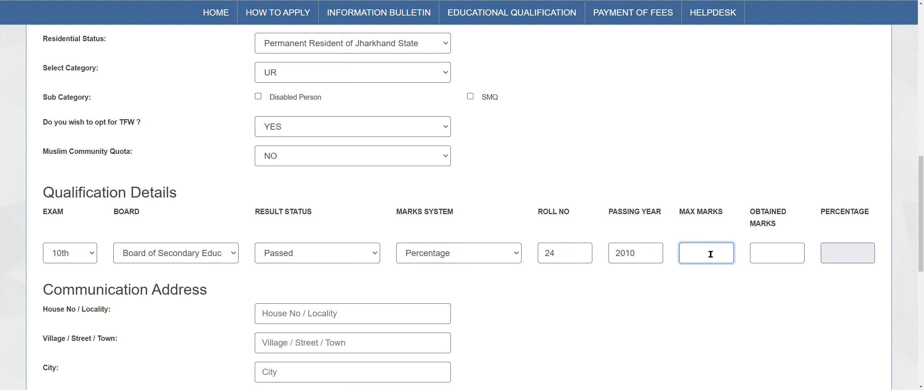
pyautogui.write('500')
pyautogui.click(787, 248)
pyautogui.write('377')
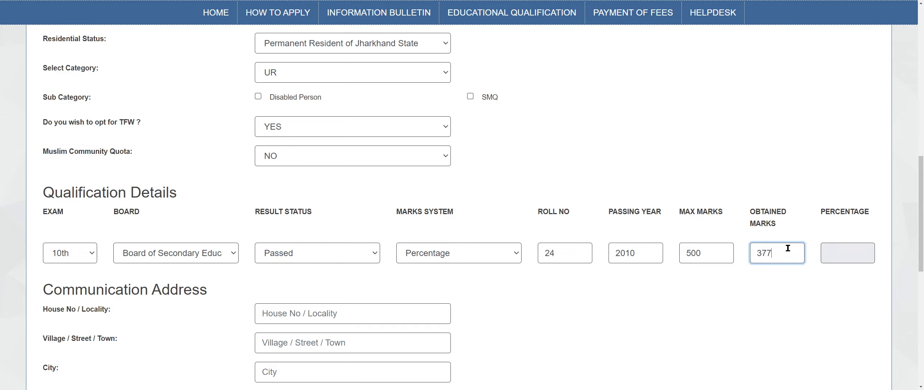
pyautogui.press('Tab')
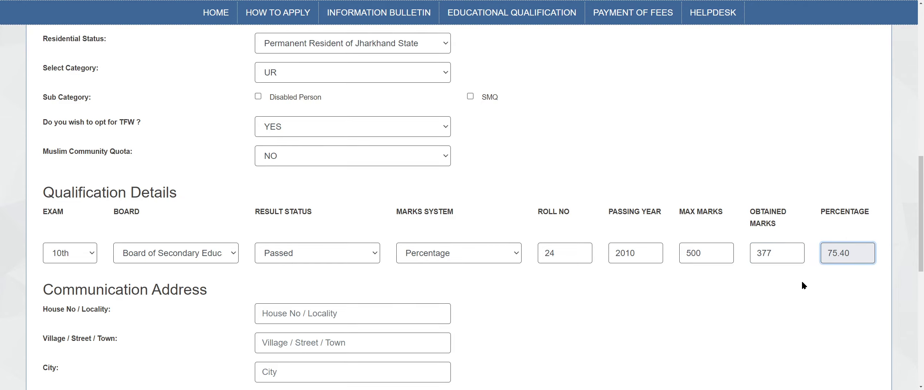
pyautogui.scroll(-4, 796, 284)
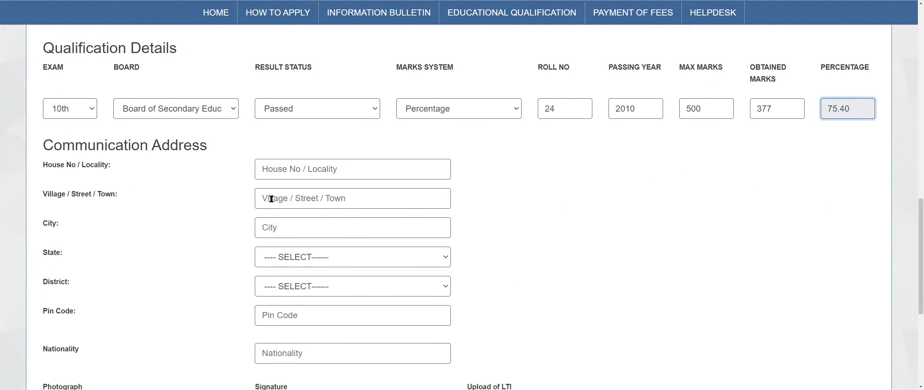
# - Review the Communication Address labels, including Village / Street / Town and State
pyautogui.moveTo(54, 152); pyautogui.dragTo(221, 142)
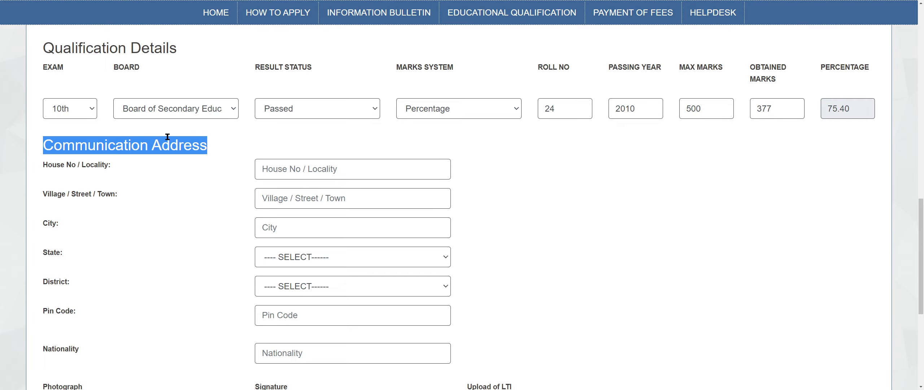
pyautogui.click(115, 177)
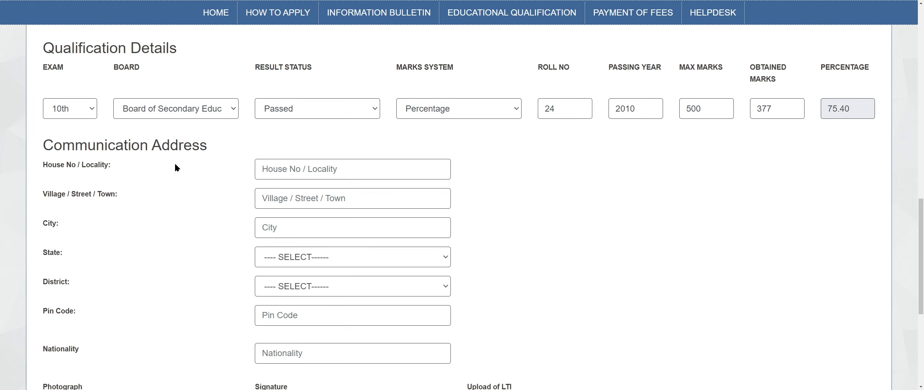
pyautogui.moveTo(73, 166); pyautogui.dragTo(108, 166)
pyautogui.moveTo(42, 195); pyautogui.dragTo(112, 206)
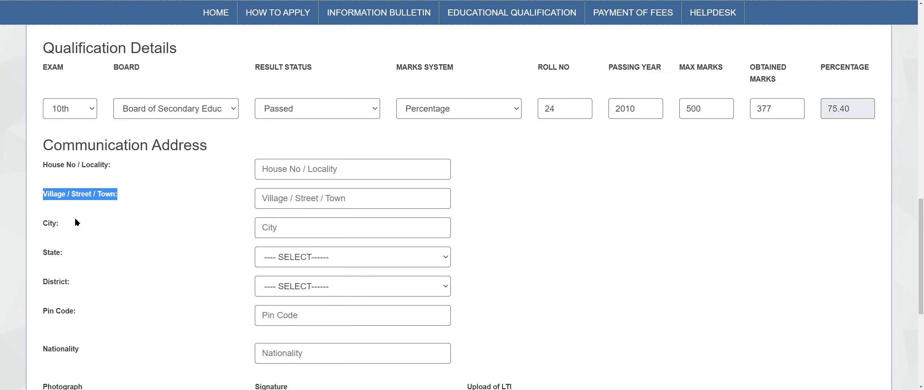
pyautogui.click(46, 222)
pyautogui.doubleClick(67, 254)
pyautogui.scroll(-4, 127, 253)
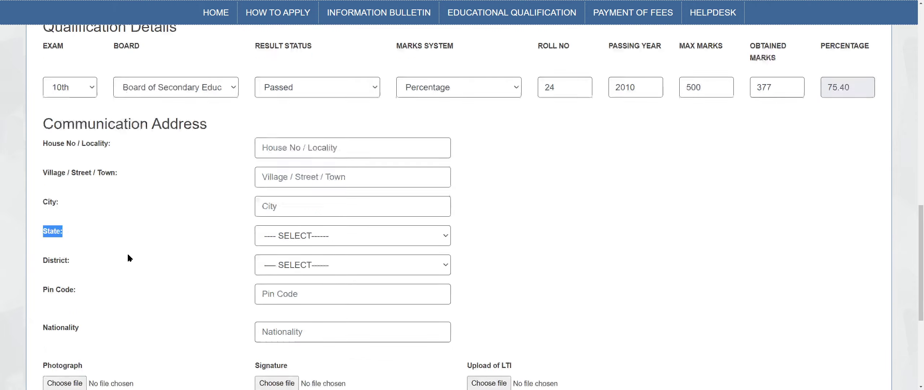
# - Dismiss the photograph file picker and the state list without choosing anything
pyautogui.click(128, 255)
pyautogui.click(916, 6)
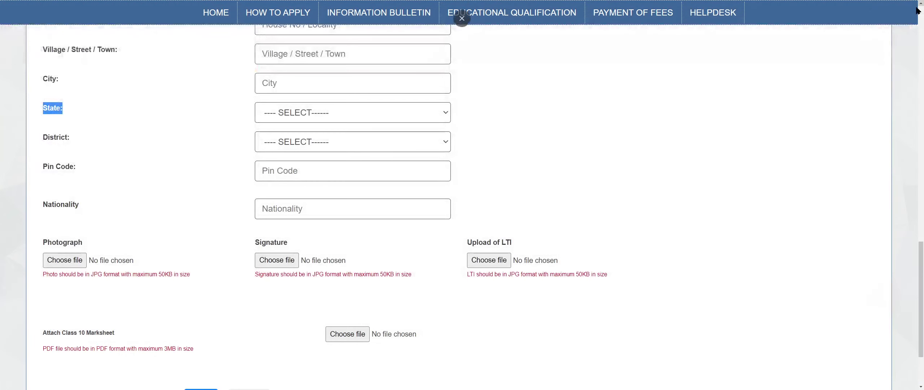
pyautogui.click(51, 204)
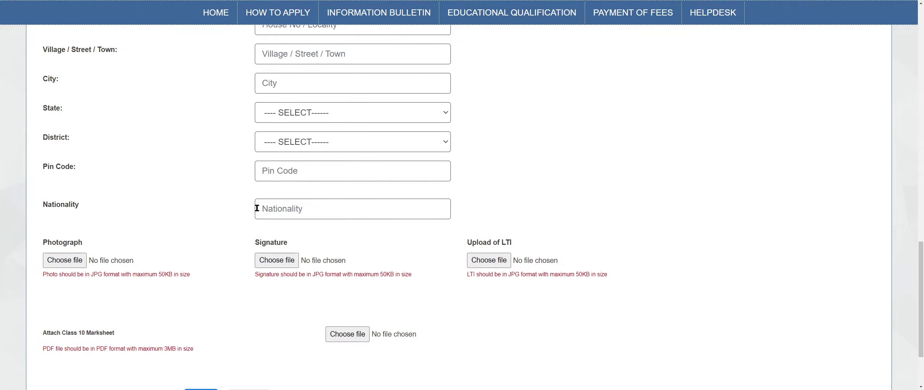
pyautogui.click(322, 204)
pyautogui.click(275, 112)
pyautogui.click(237, 92)
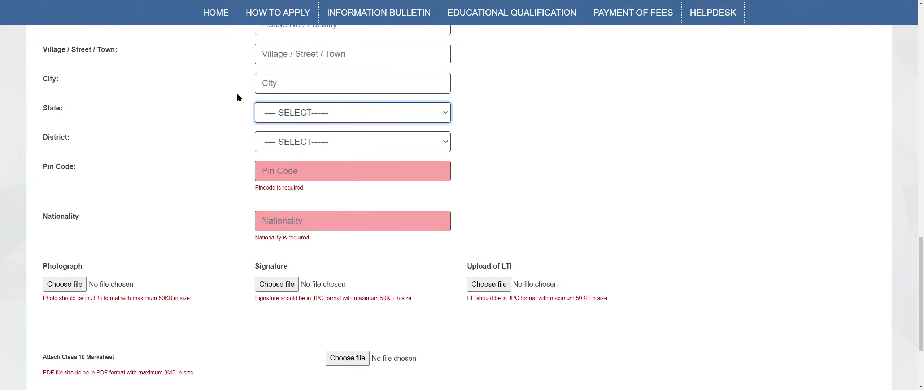
# - Review the Photograph upload field and its format and size limit
pyautogui.scroll(5, 210, 170)
pyautogui.scroll(-7, 199, 180)
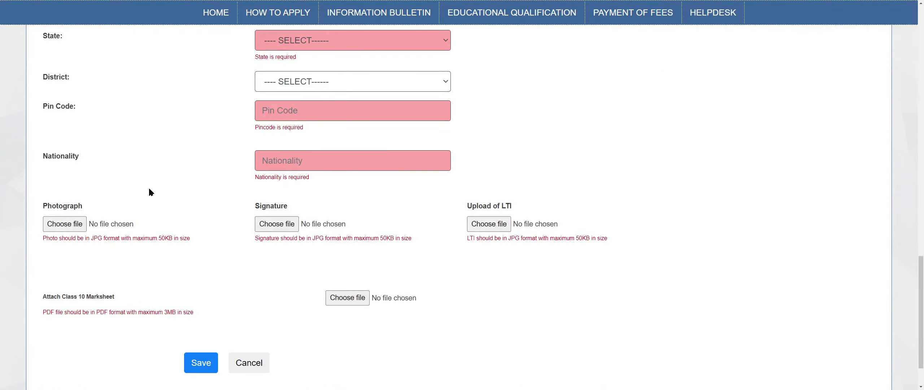
pyautogui.scroll(-2, 147, 188)
pyautogui.moveTo(39, 151); pyautogui.dragTo(103, 150)
pyautogui.click(154, 161)
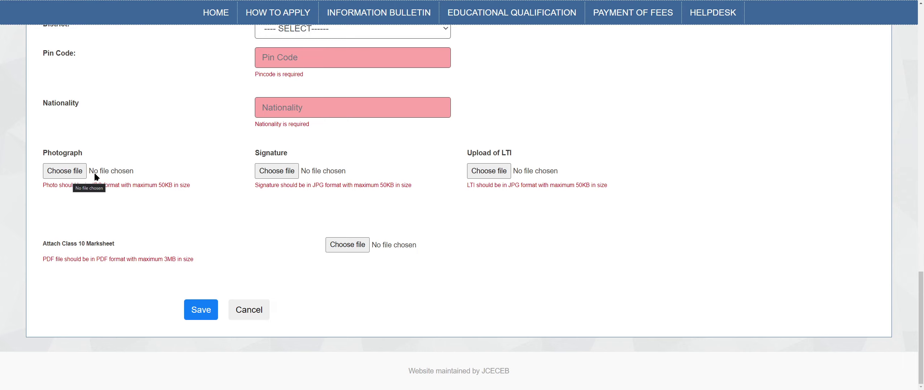
pyautogui.moveTo(90, 185); pyautogui.dragTo(191, 185)
pyautogui.click(165, 184)
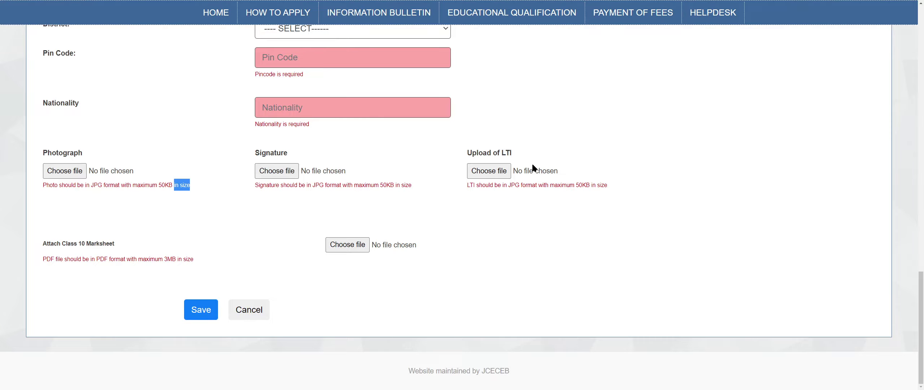
# - Dismiss the LTI upload file picker, then cancel the form to clear its warnings
pyautogui.click(459, 249)
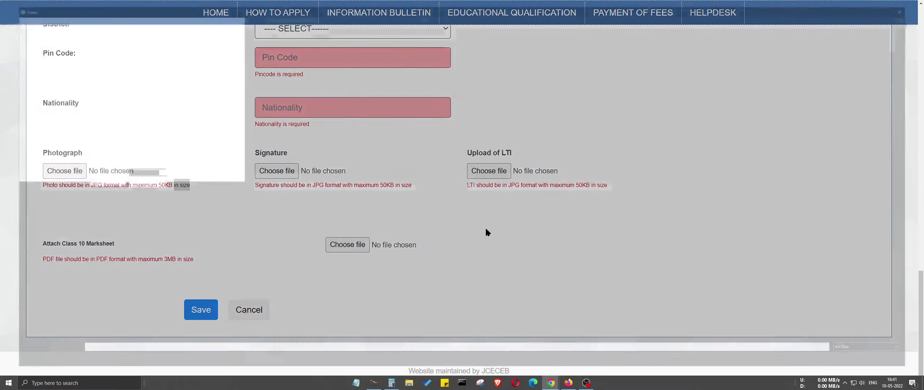
pyautogui.click(915, 5)
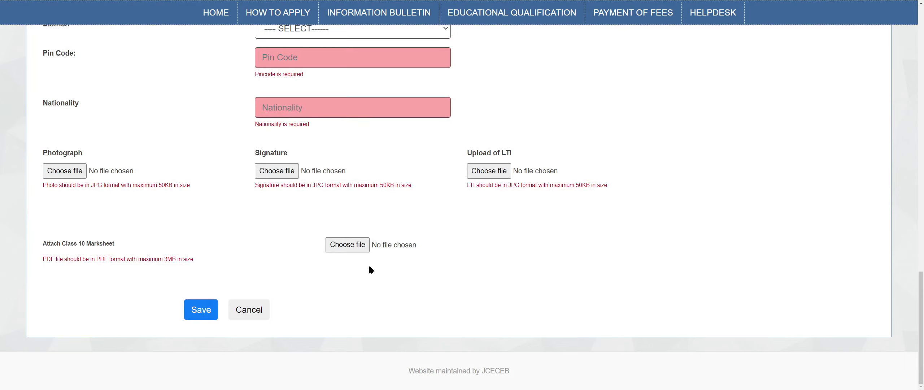
pyautogui.click(201, 315)
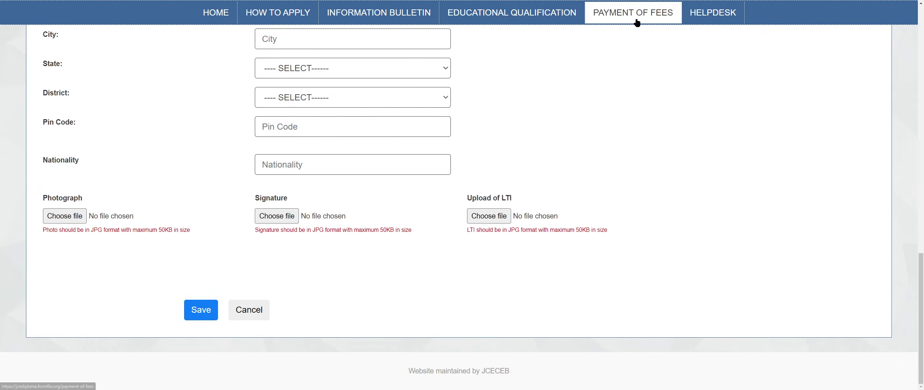
pyautogui.scroll(5, 590, 228)
pyautogui.scroll(8, 588, 224)
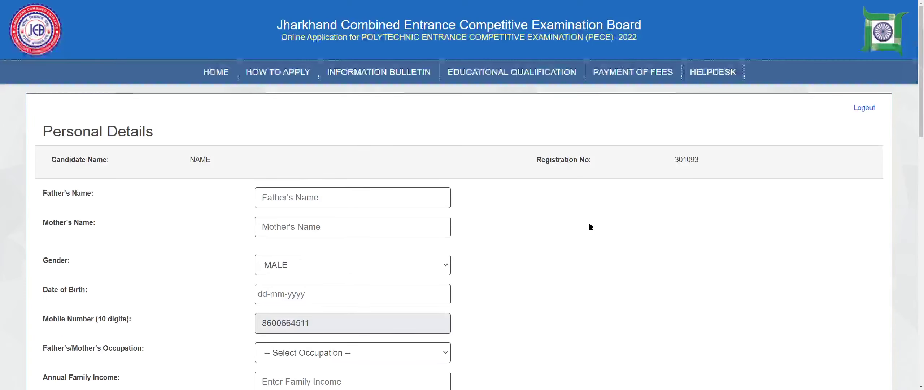
pyautogui.click(633, 72)
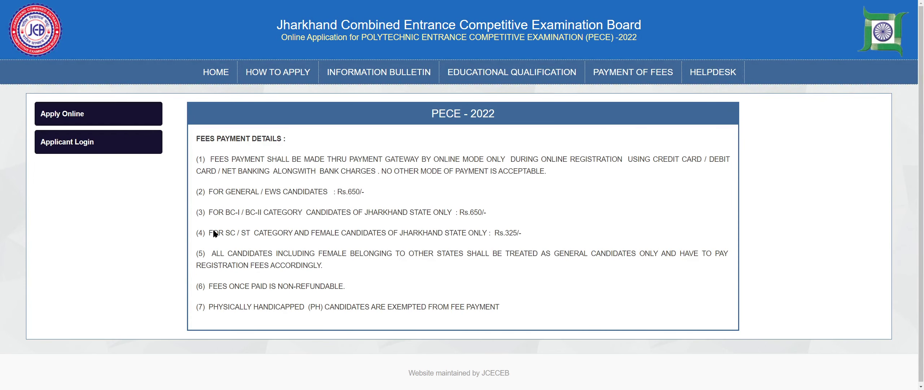
pyautogui.moveTo(210, 159); pyautogui.dragTo(405, 307)
pyautogui.click(281, 293)
pyautogui.moveTo(213, 159); pyautogui.dragTo(346, 279)
pyautogui.click(273, 218)
pyautogui.doubleClick(351, 253)
pyautogui.click(430, 270)
pyautogui.moveTo(231, 212); pyautogui.dragTo(324, 306)
pyautogui.click(463, 305)
pyautogui.moveTo(225, 147); pyautogui.dragTo(411, 318)
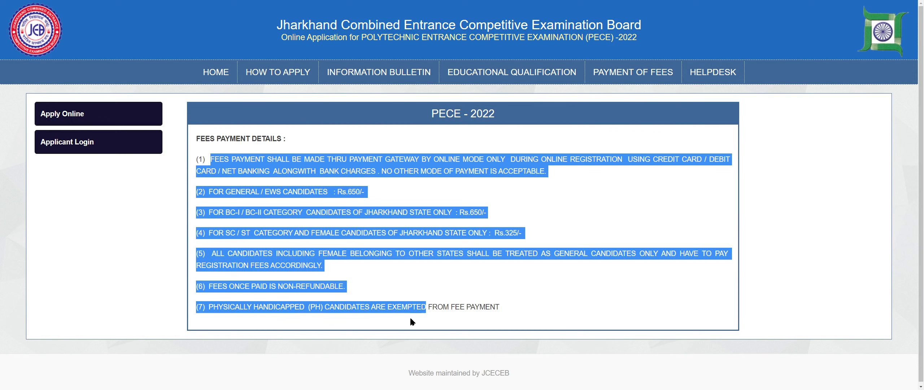
pyautogui.click(348, 231)
pyautogui.click(621, 79)
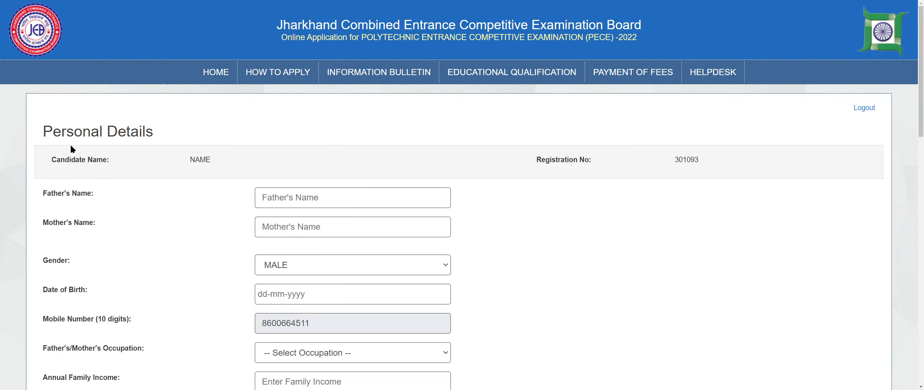
pyautogui.tripleClick(69, 141)
pyautogui.scroll(-15, 358, 279)
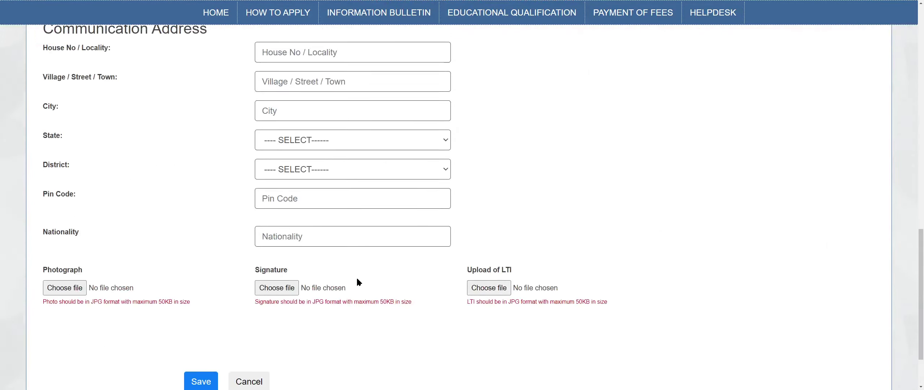
pyautogui.scroll(-2, 357, 278)
pyautogui.scroll(17, 378, 325)
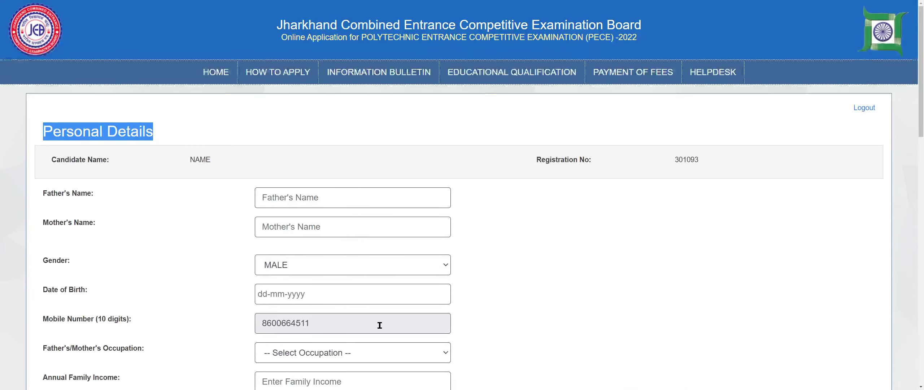
pyautogui.scroll(1, 527, 253)
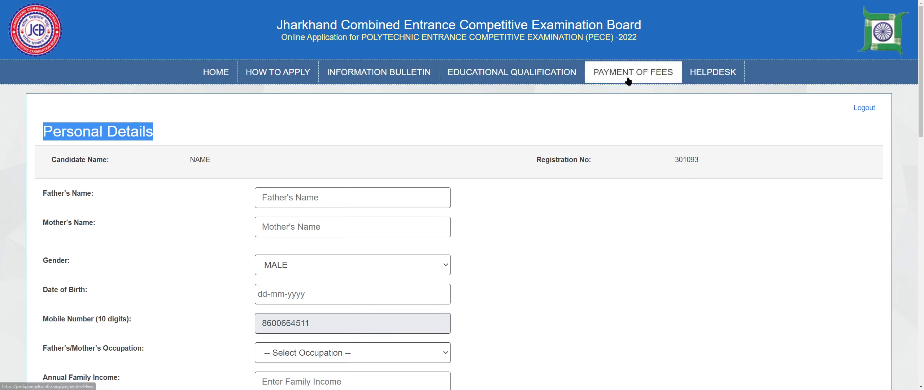
# - Go to Educational Qualification and review the Minimum Eligibility Criteria heading and first point
pyautogui.click(489, 74)
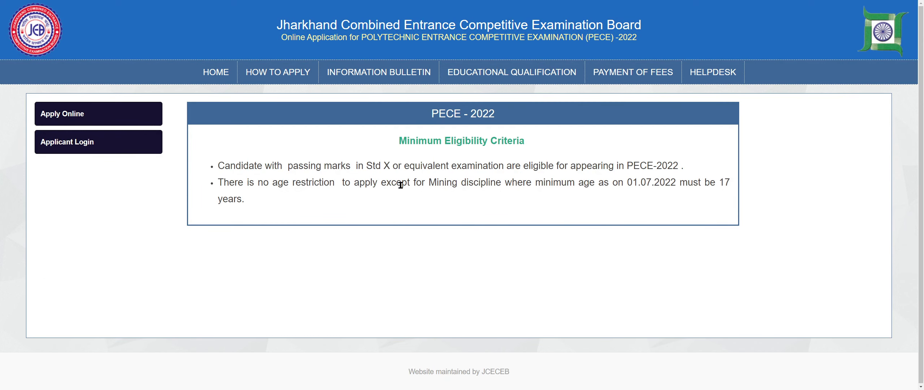
pyautogui.moveTo(415, 139); pyautogui.dragTo(507, 141)
pyautogui.click(484, 178)
pyautogui.moveTo(236, 165); pyautogui.dragTo(520, 195)
pyautogui.click(347, 176)
pyautogui.press('F7')
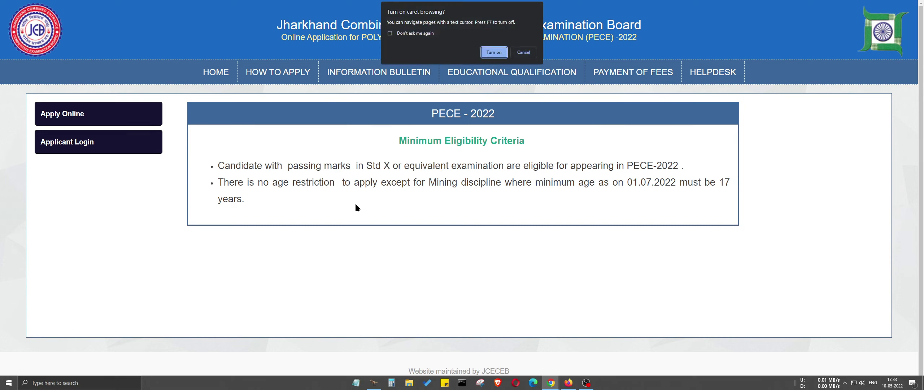